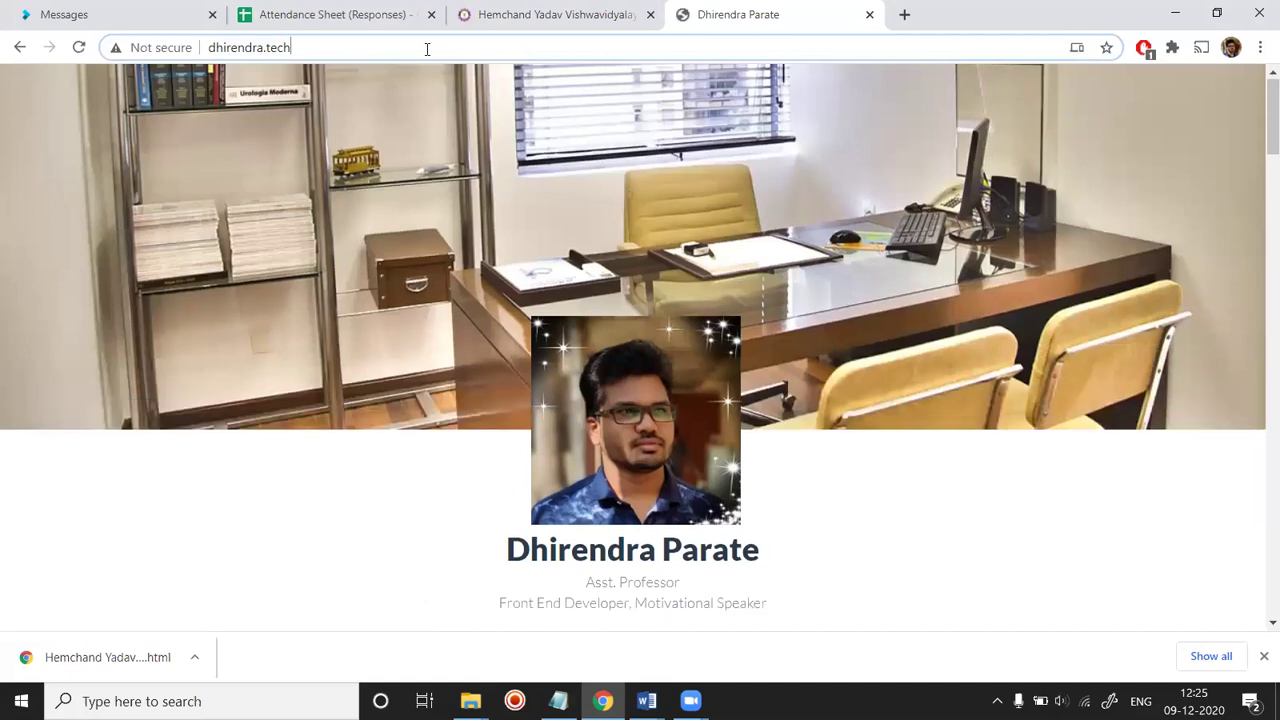
Step: Open the website's /cpanel login page and log in to cPanel with the prefilled credentials
text(/cp)
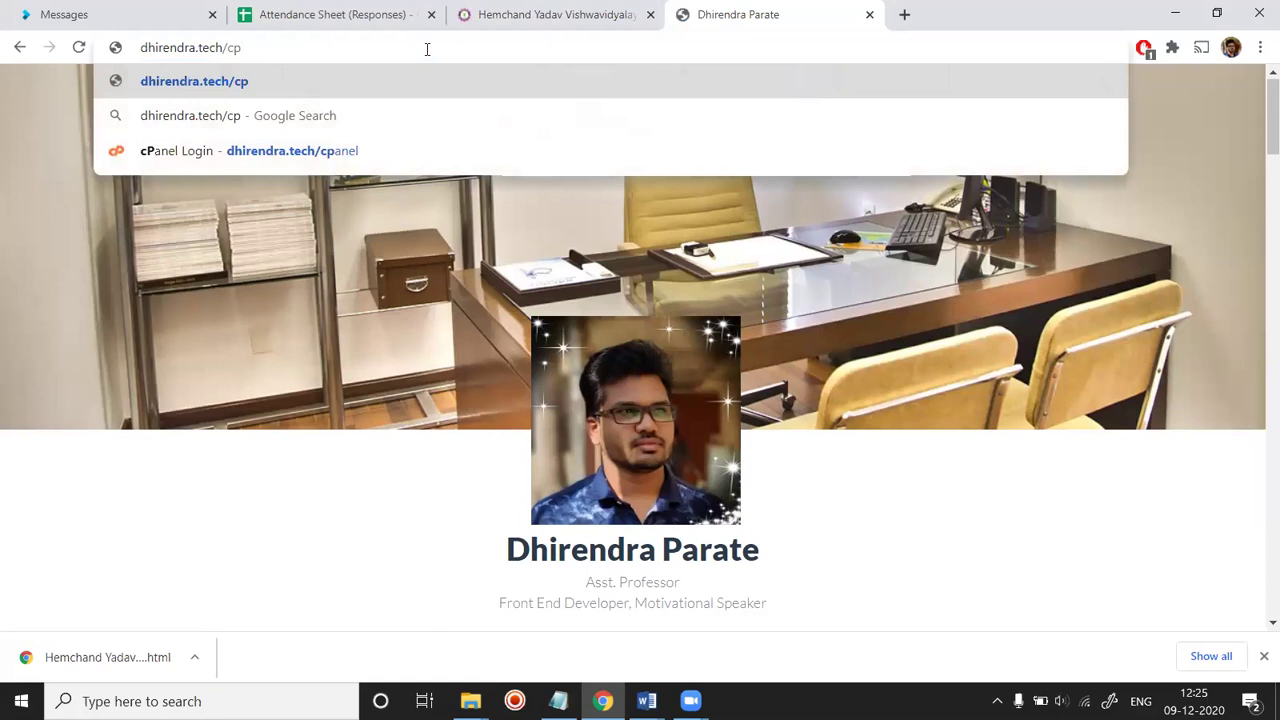
key(Down)
key(Down)
key(Return)
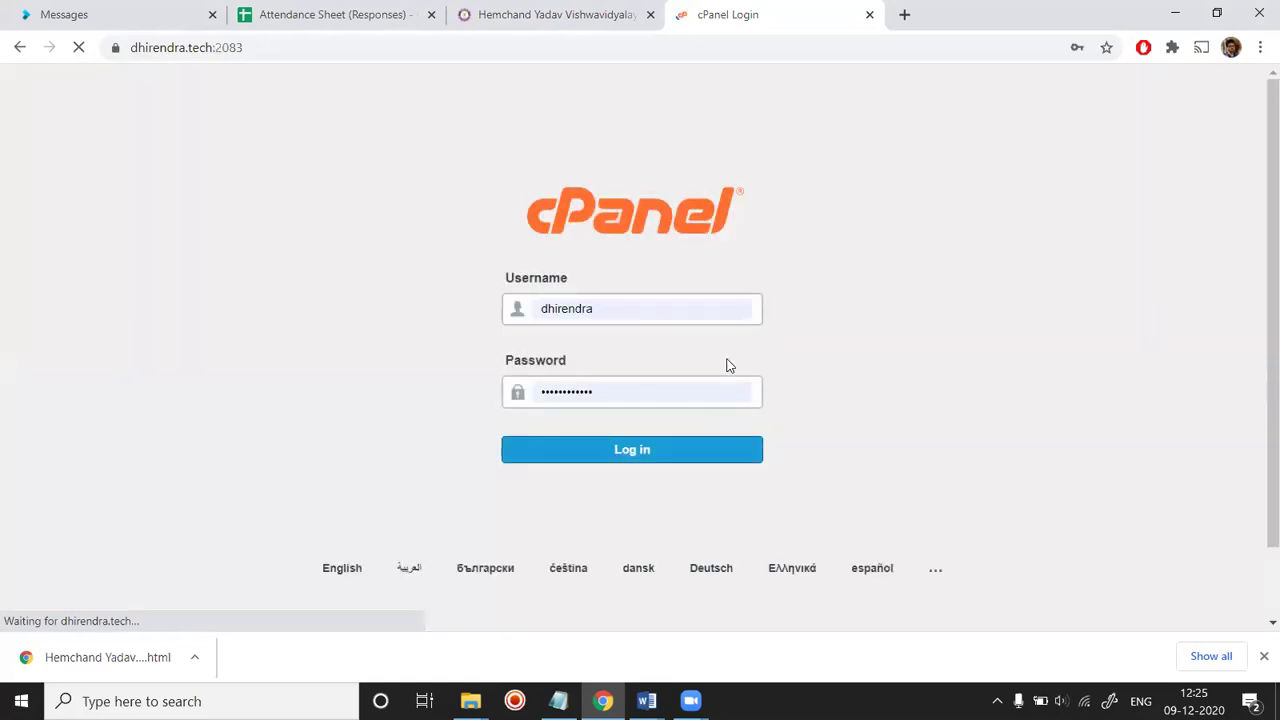
click(644, 460)
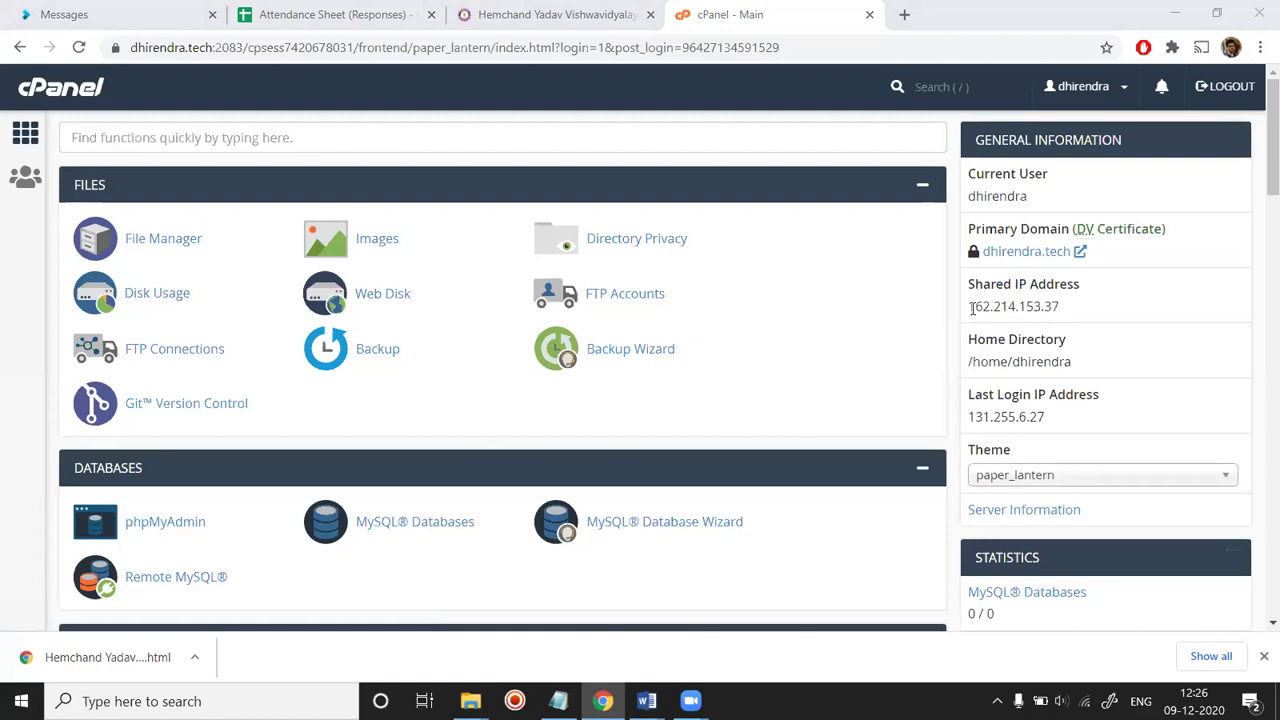
Step: Examine the account's shared IP address, last login IP address and physical memory limit in the general information and statistics
click(1040, 307)
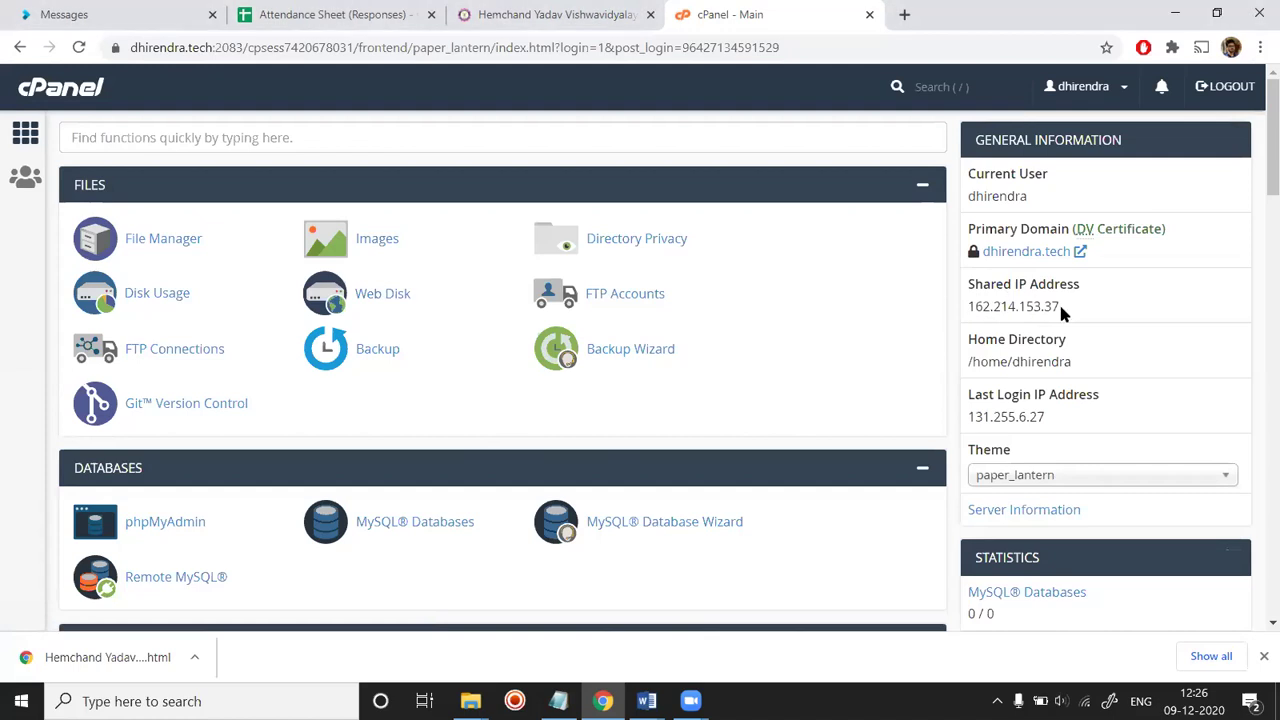
scroll(1066, 309, down, 1)
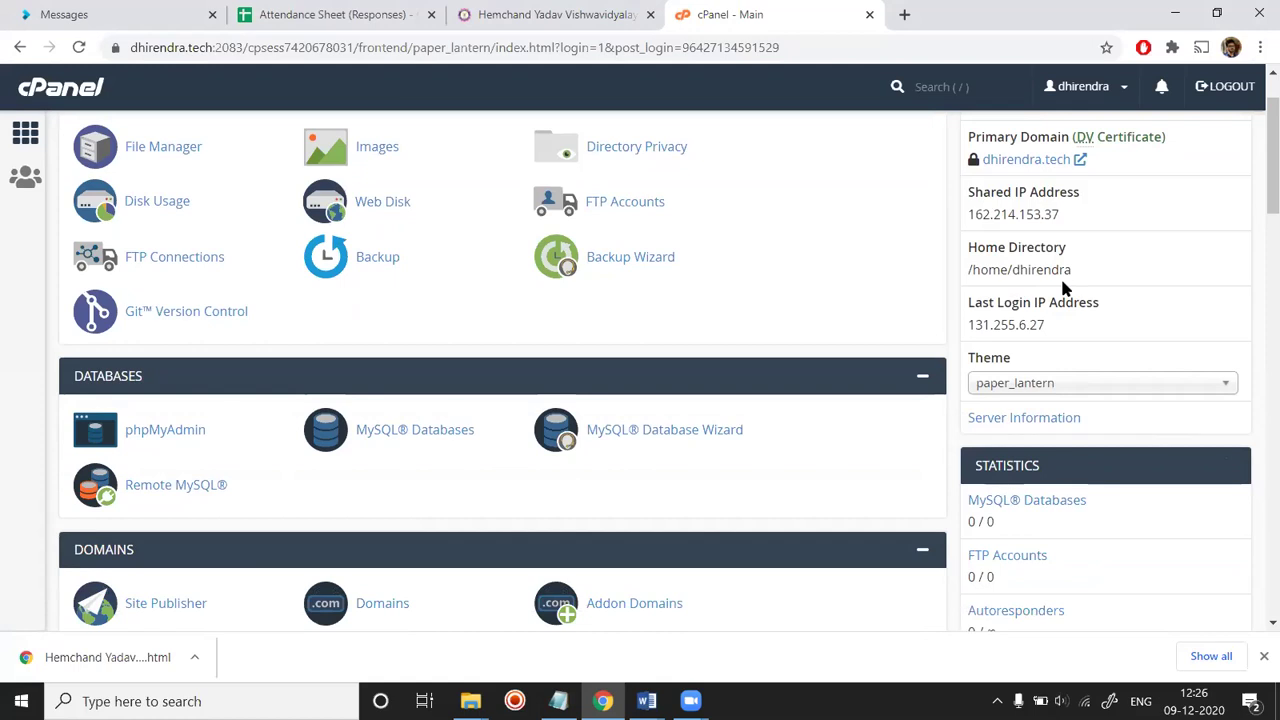
double_click(989, 325)
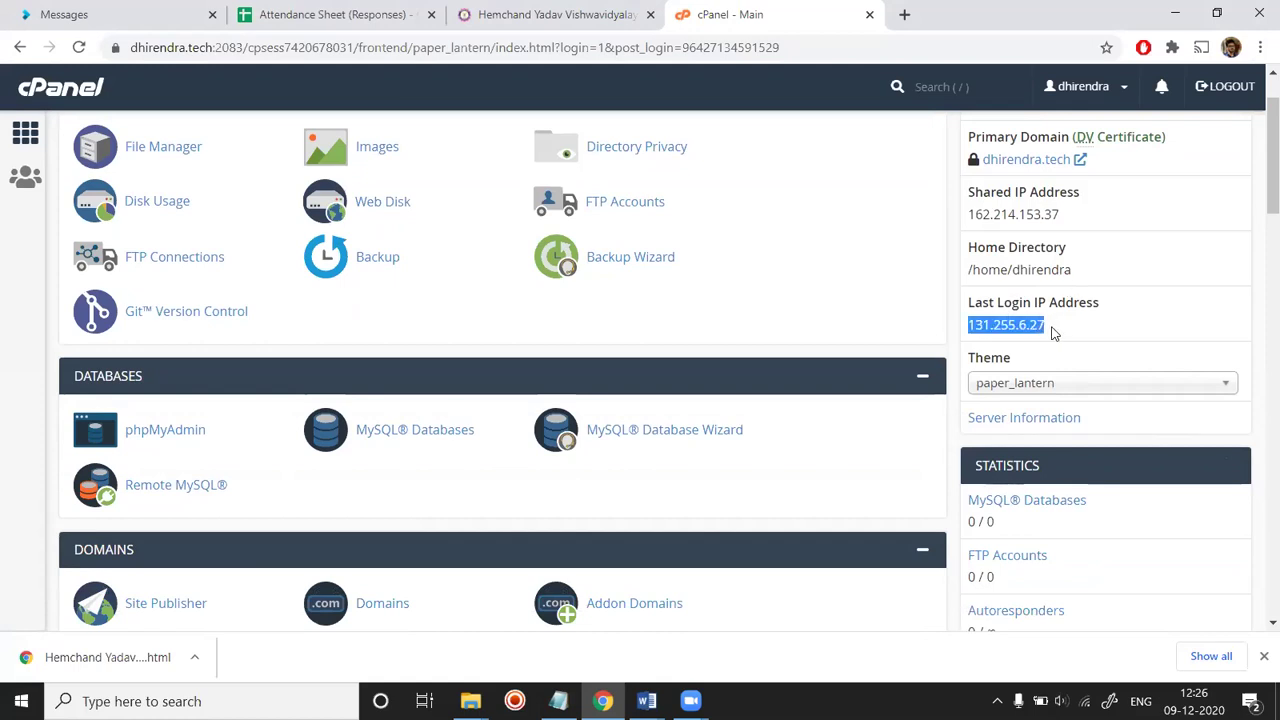
scroll(1150, 330, down, 3)
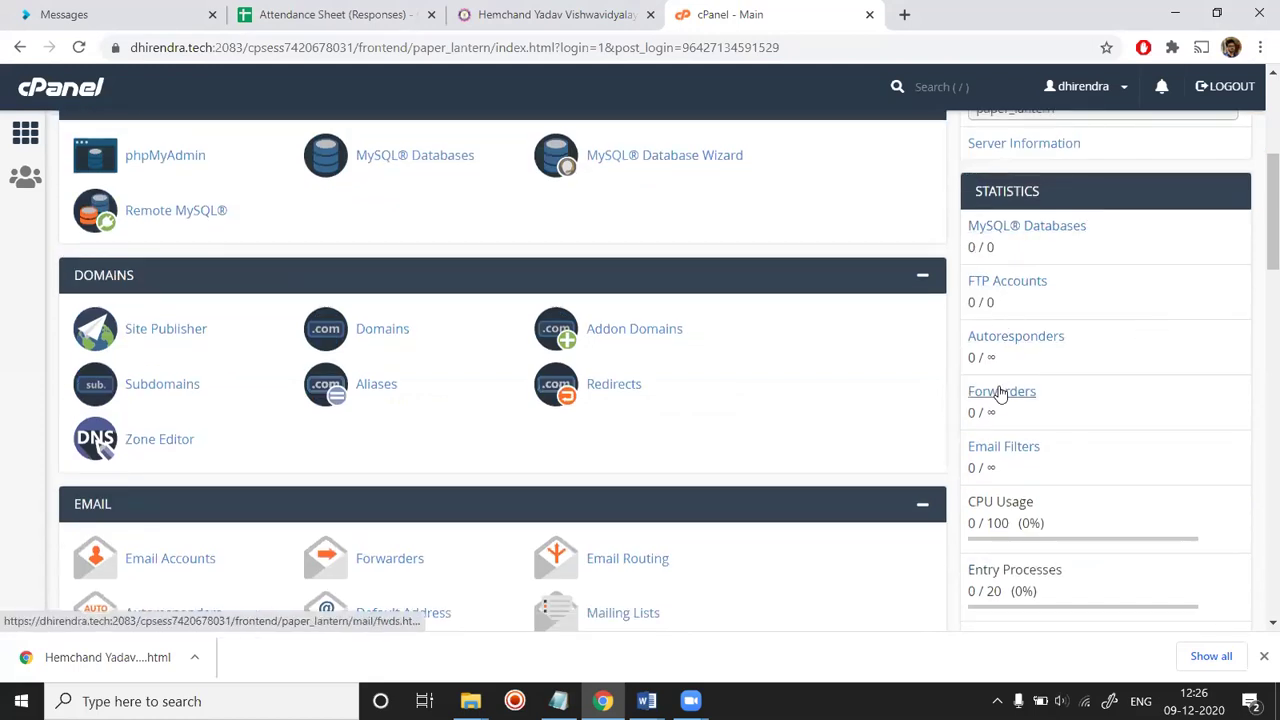
scroll(1100, 400, down, 3)
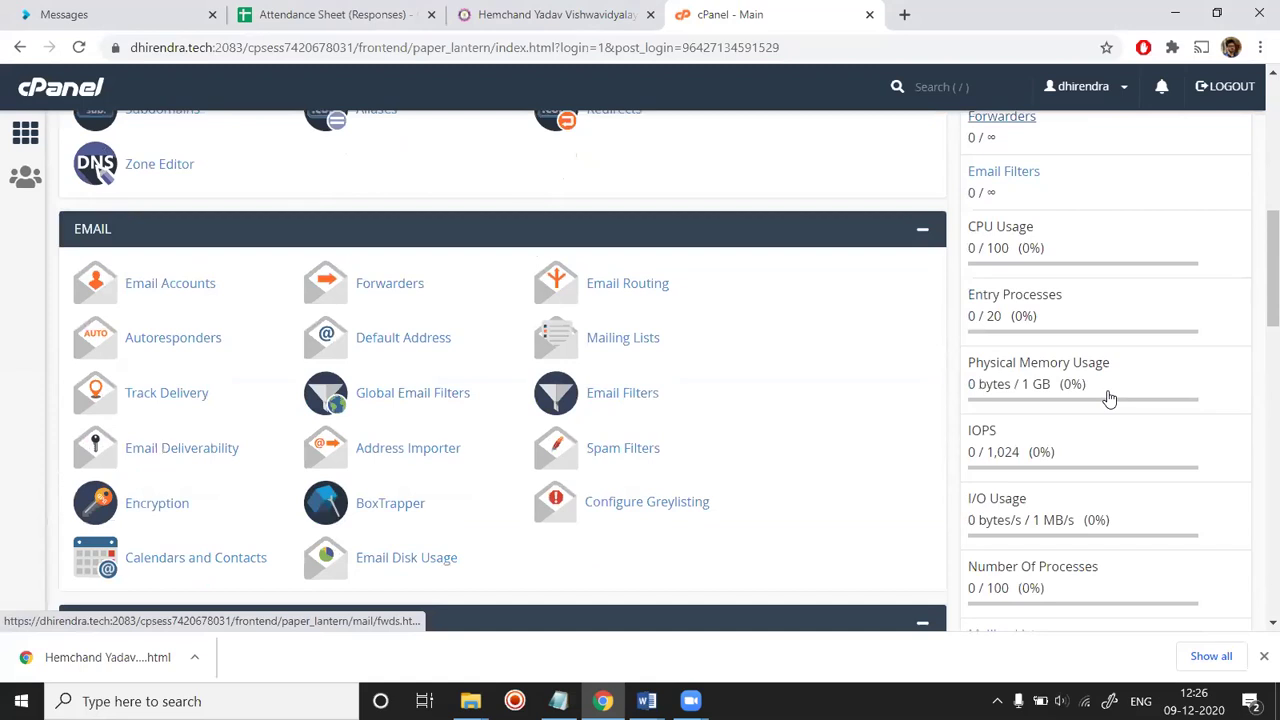
scroll(1140, 340, down, 1)
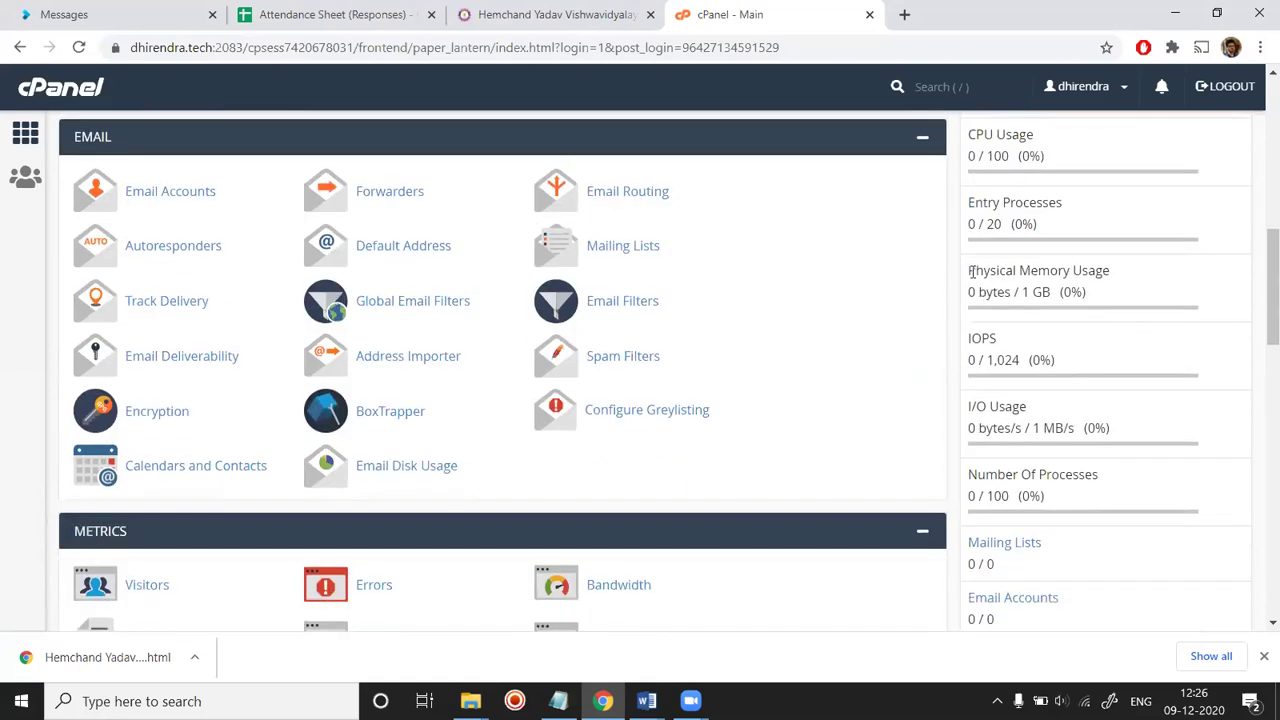
triple_click(1043, 272)
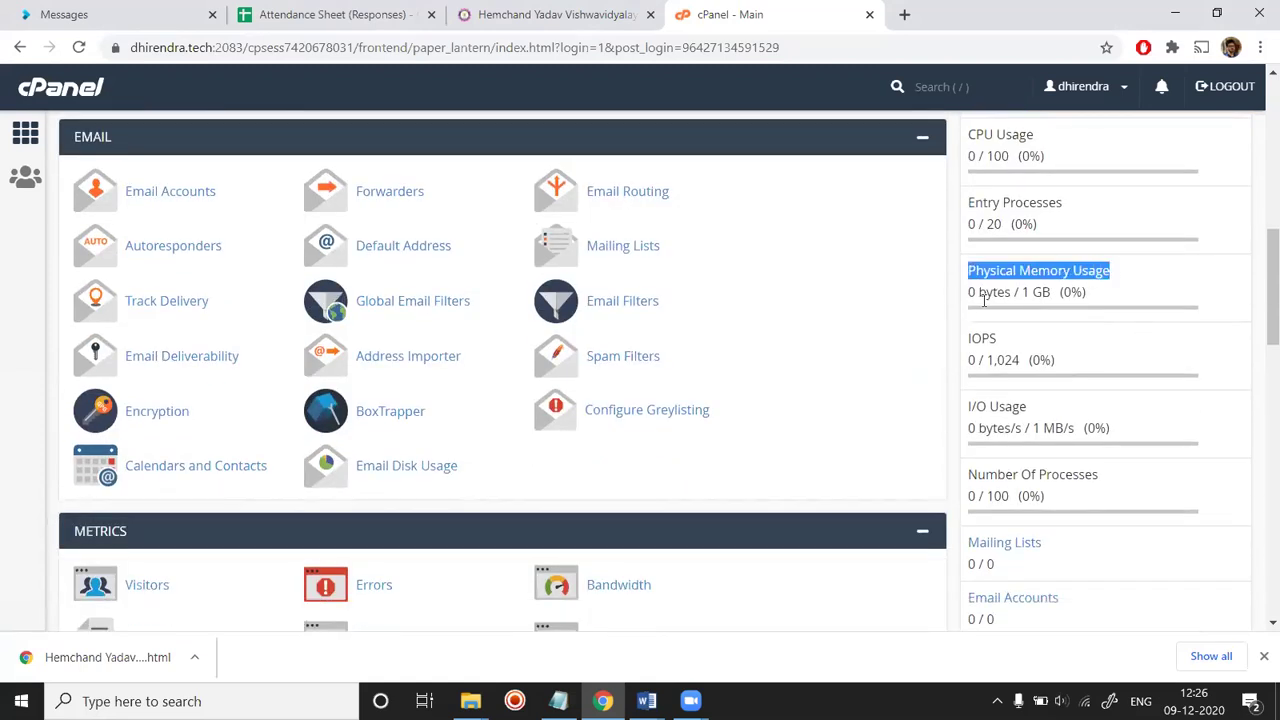
click(1029, 300)
drag(1022, 292, 1050, 292)
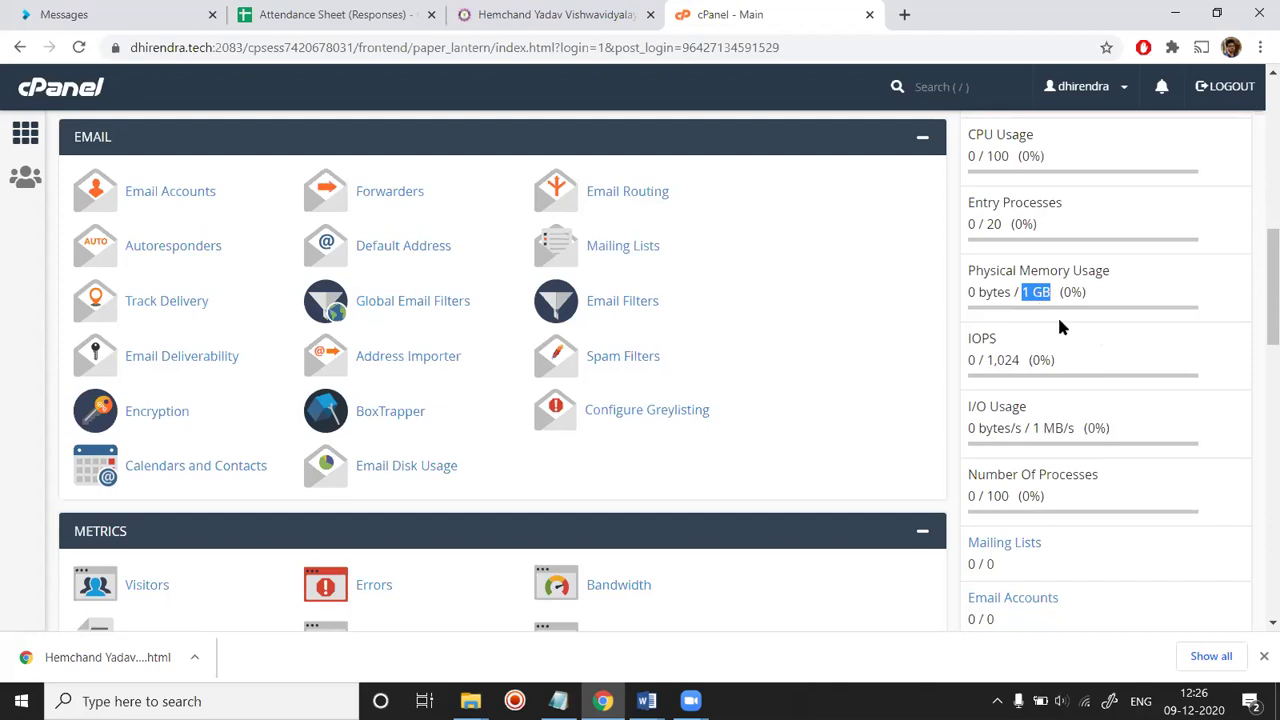
Step: Examine the hosting account's disk usage and bandwidth figures against their limits in the statistics
scroll(1060, 326, down, 1)
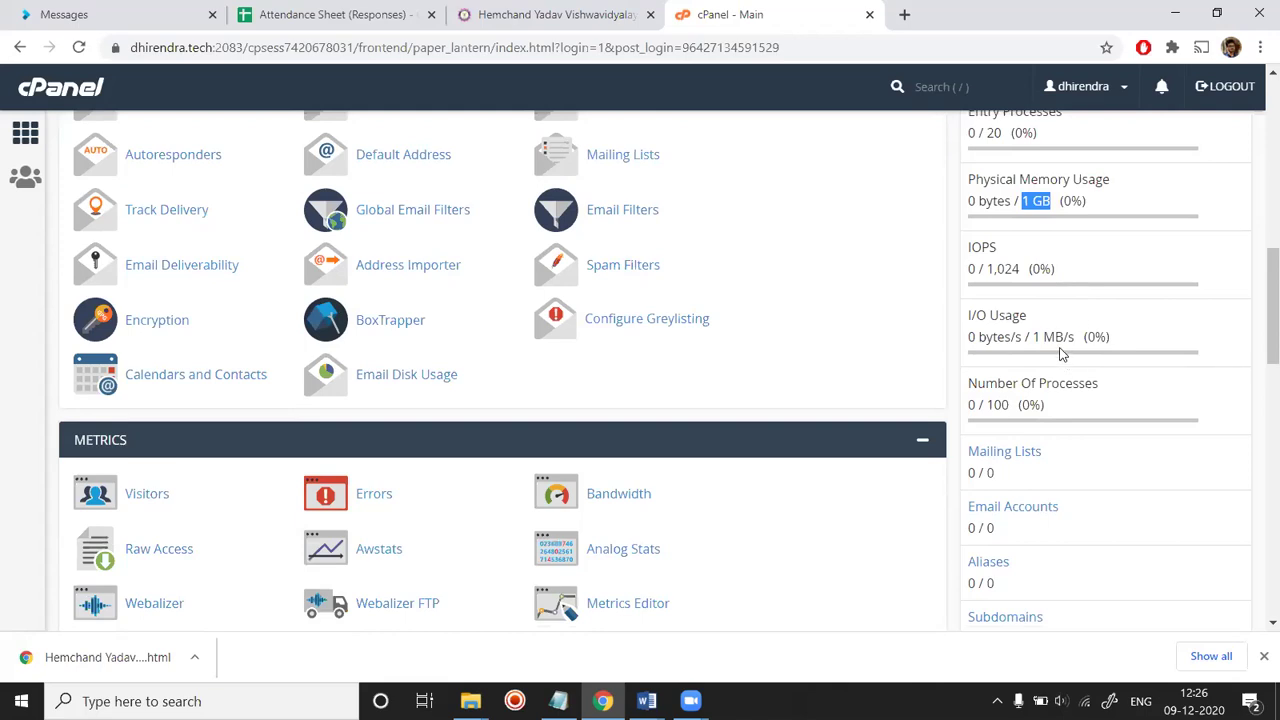
scroll(1062, 352, down, 4)
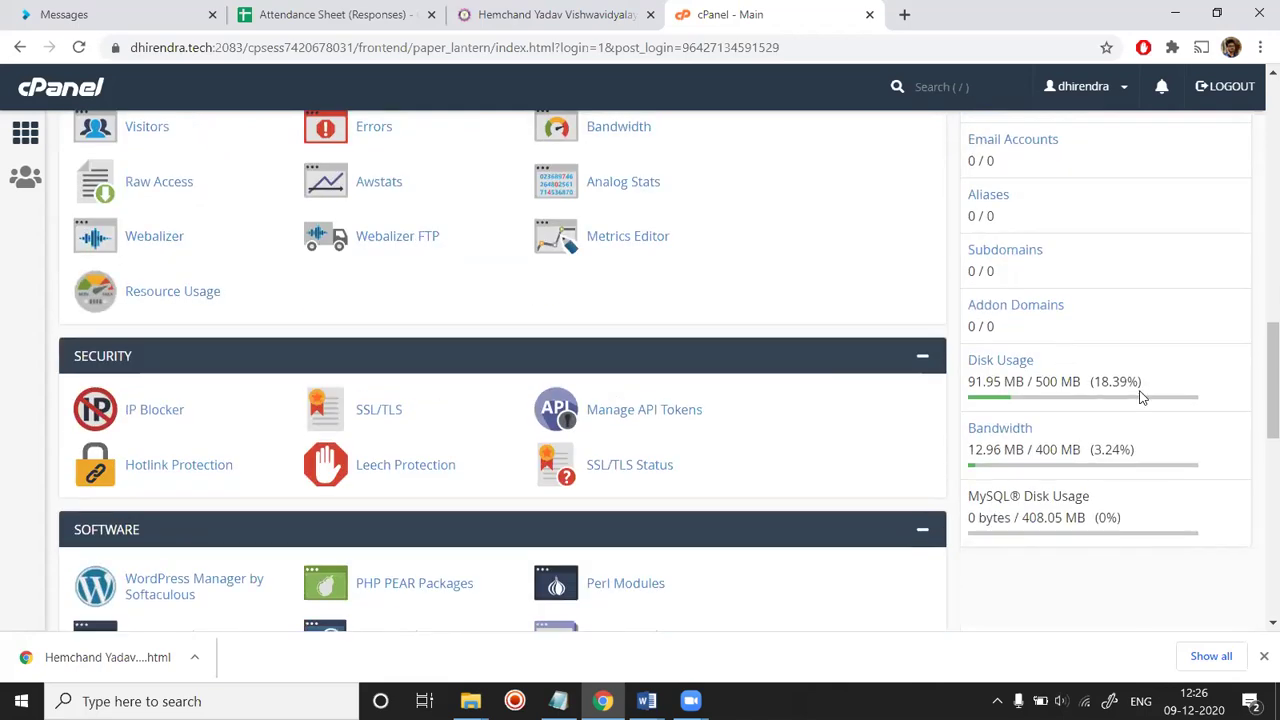
scroll(1040, 385, down, 1)
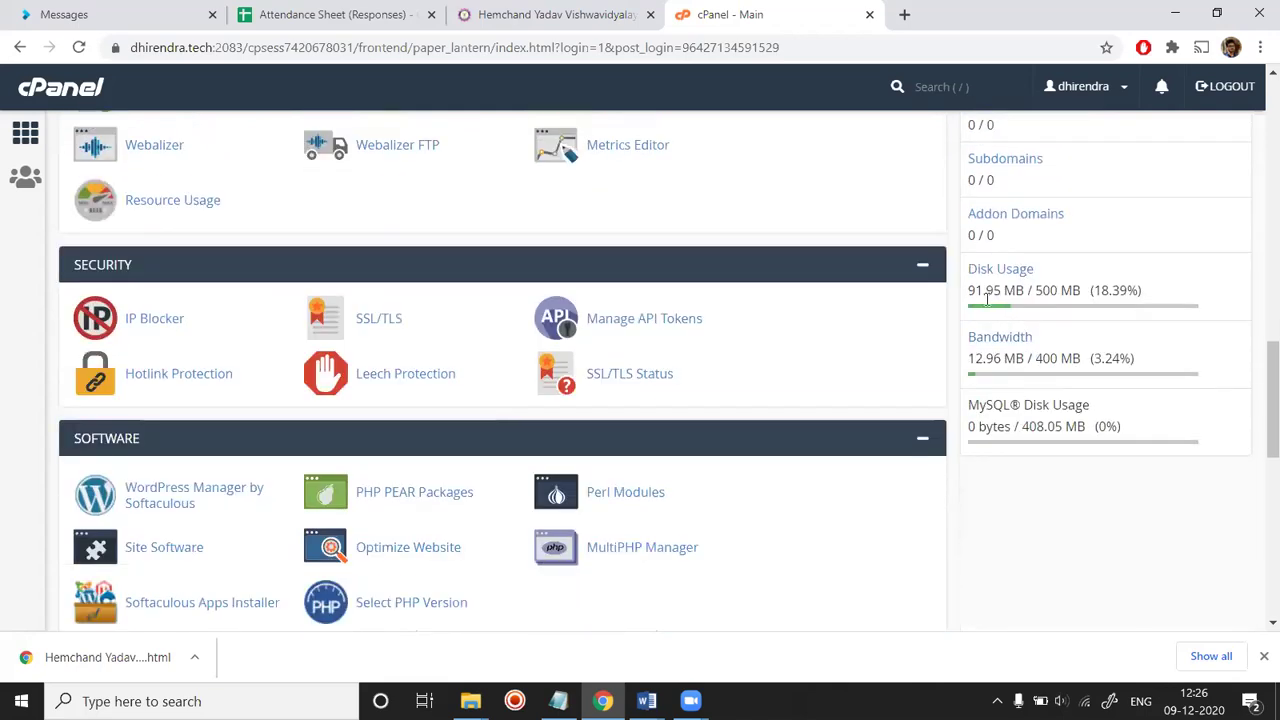
double_click(1045, 290)
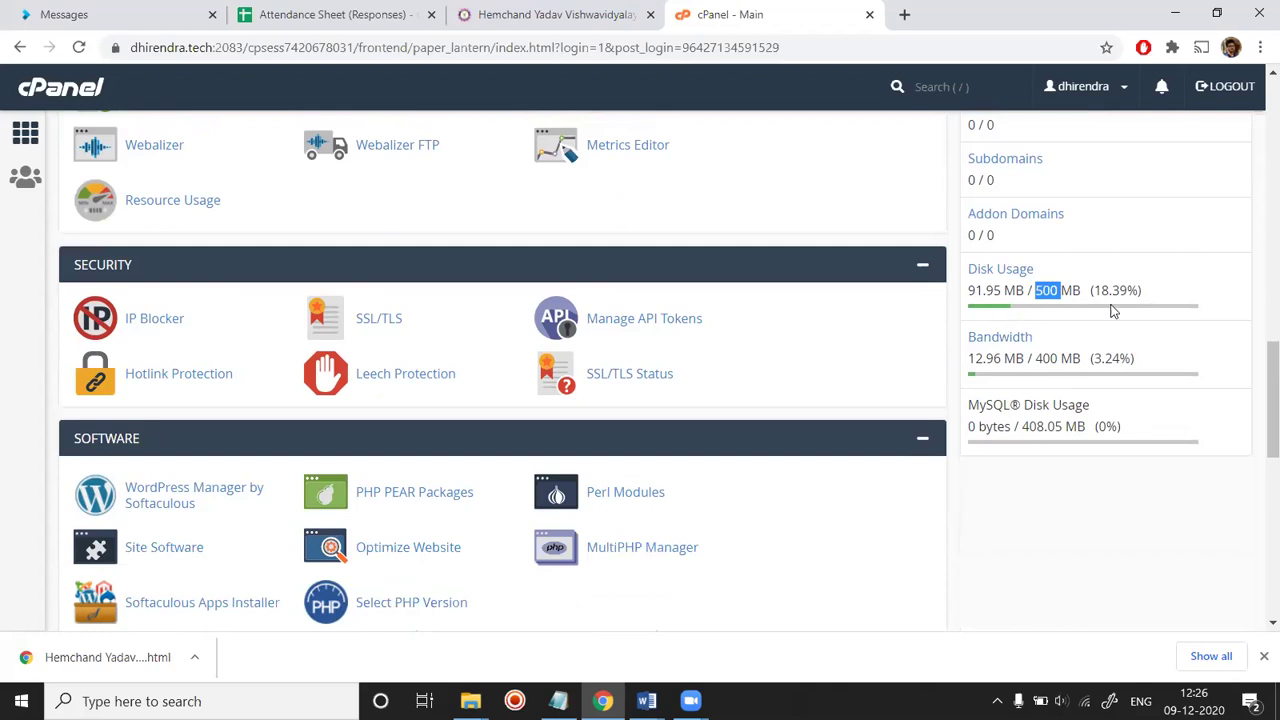
drag(1036, 362, 1084, 358)
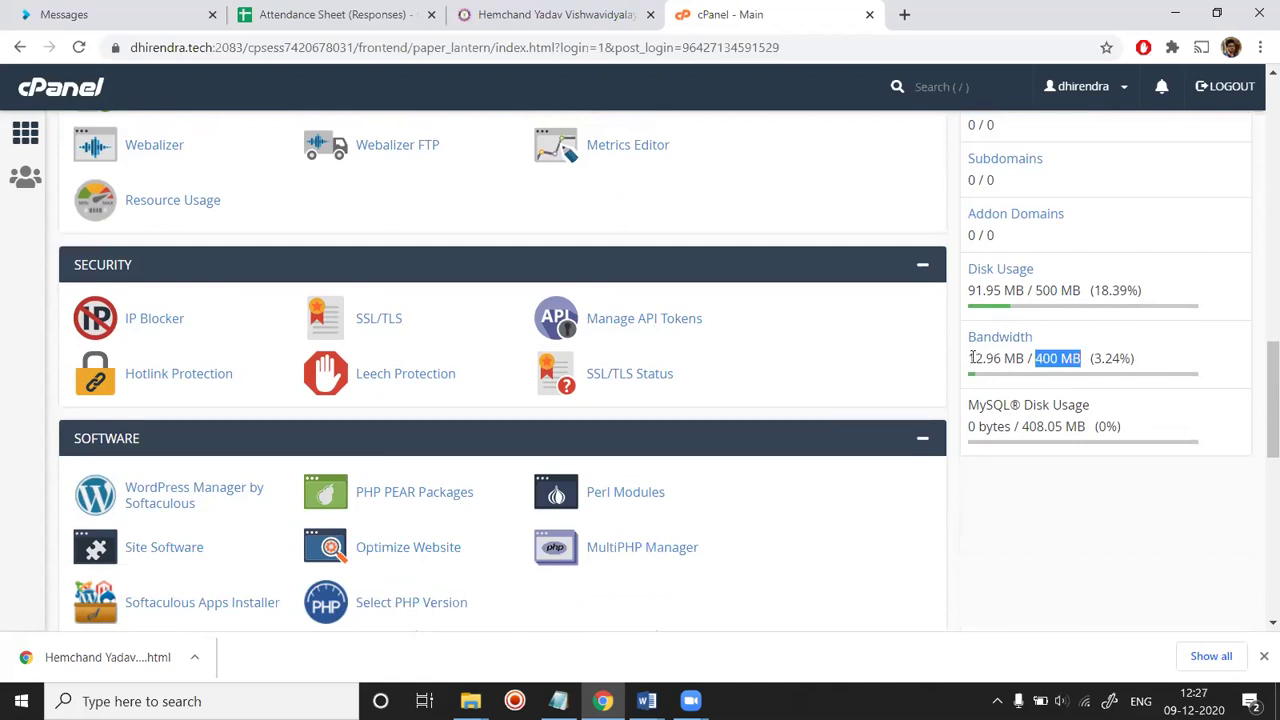
drag(969, 358, 1027, 357)
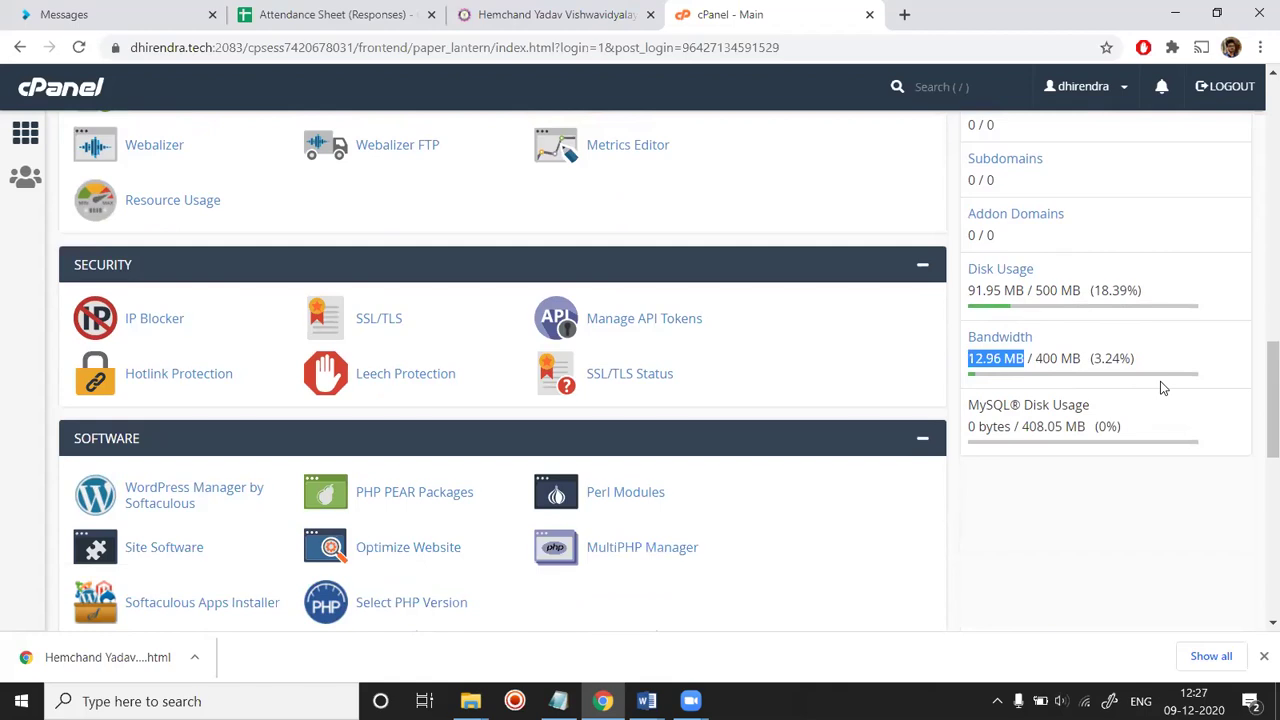
scroll(1113, 354, up, 1)
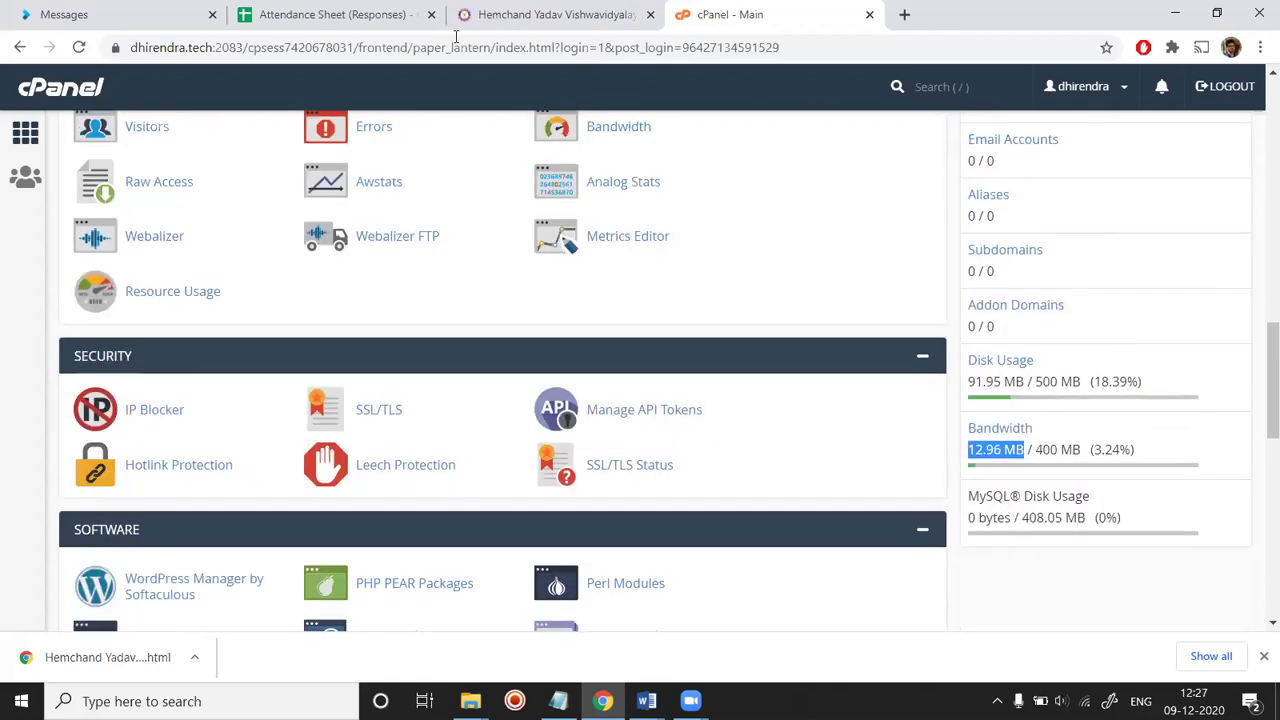
Step: Glance at the open university website and load the account's live website in a new browser tab
click(552, 14)
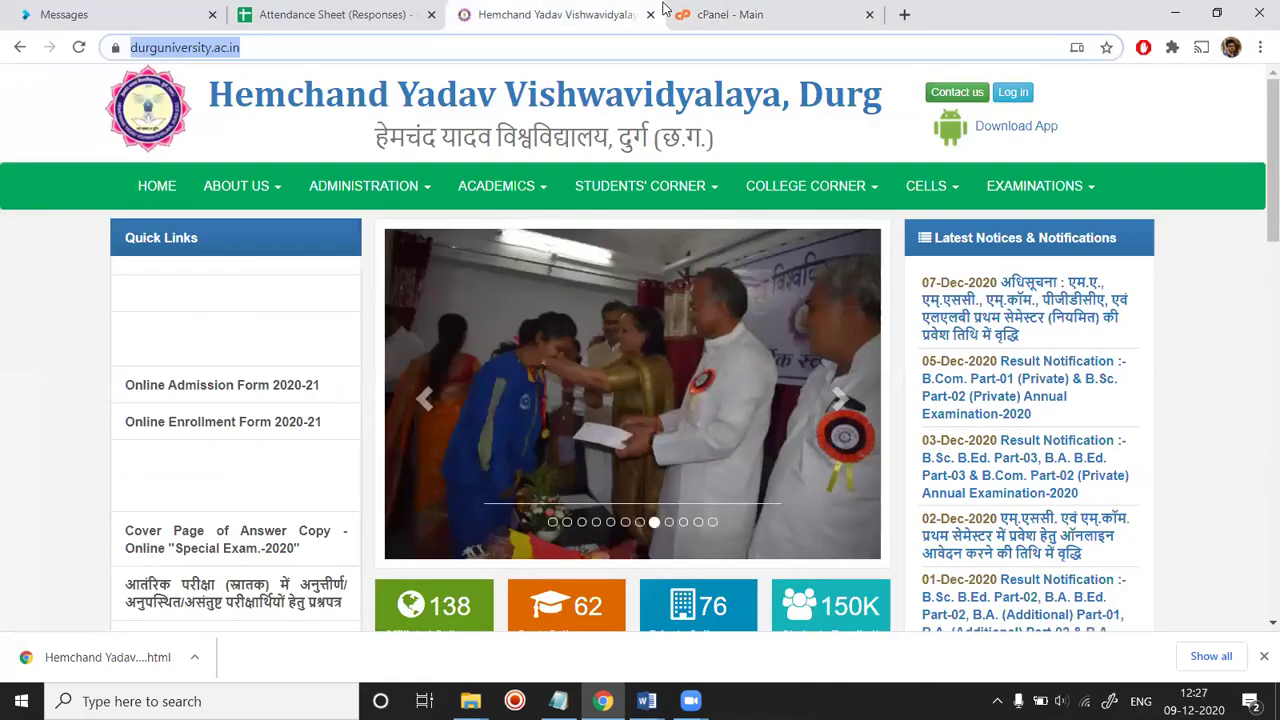
click(826, 16)
click(904, 14)
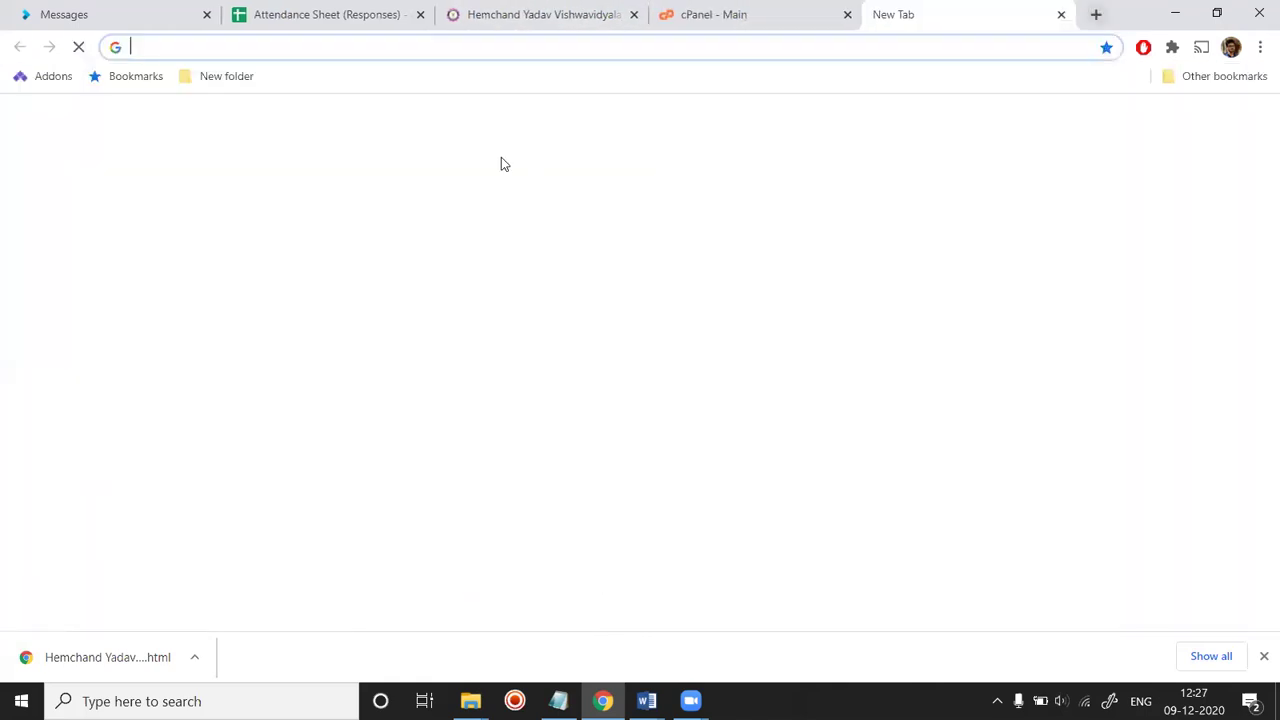
text(dhi)
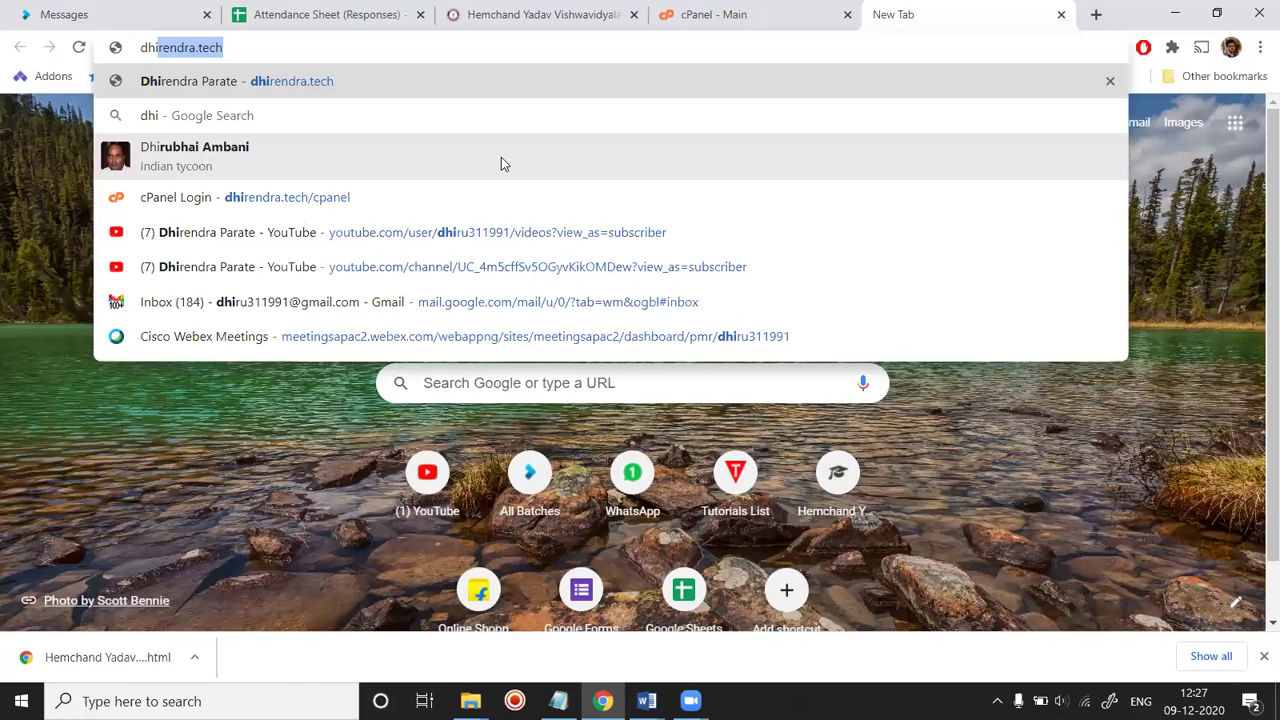
key(Return)
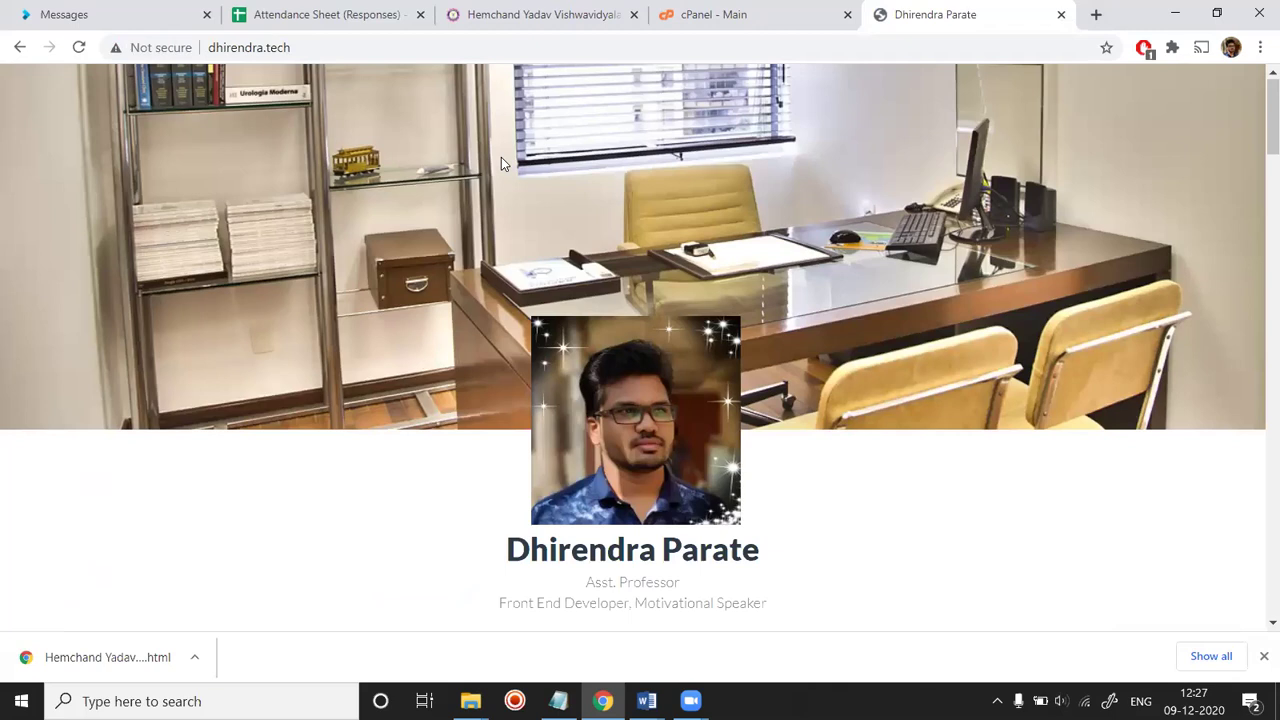
Step: Return to cPanel, open File Manager, go into the public_html folder and select index.html
click(692, 12)
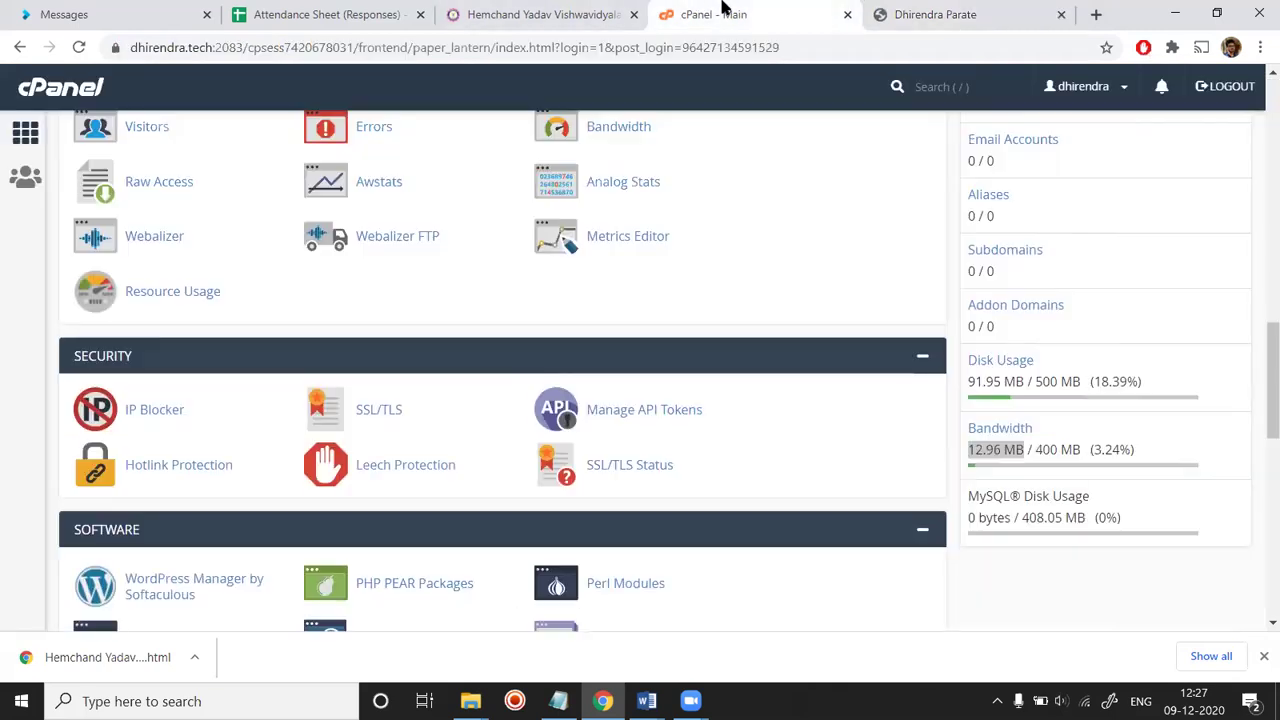
scroll(256, 310, up, 10)
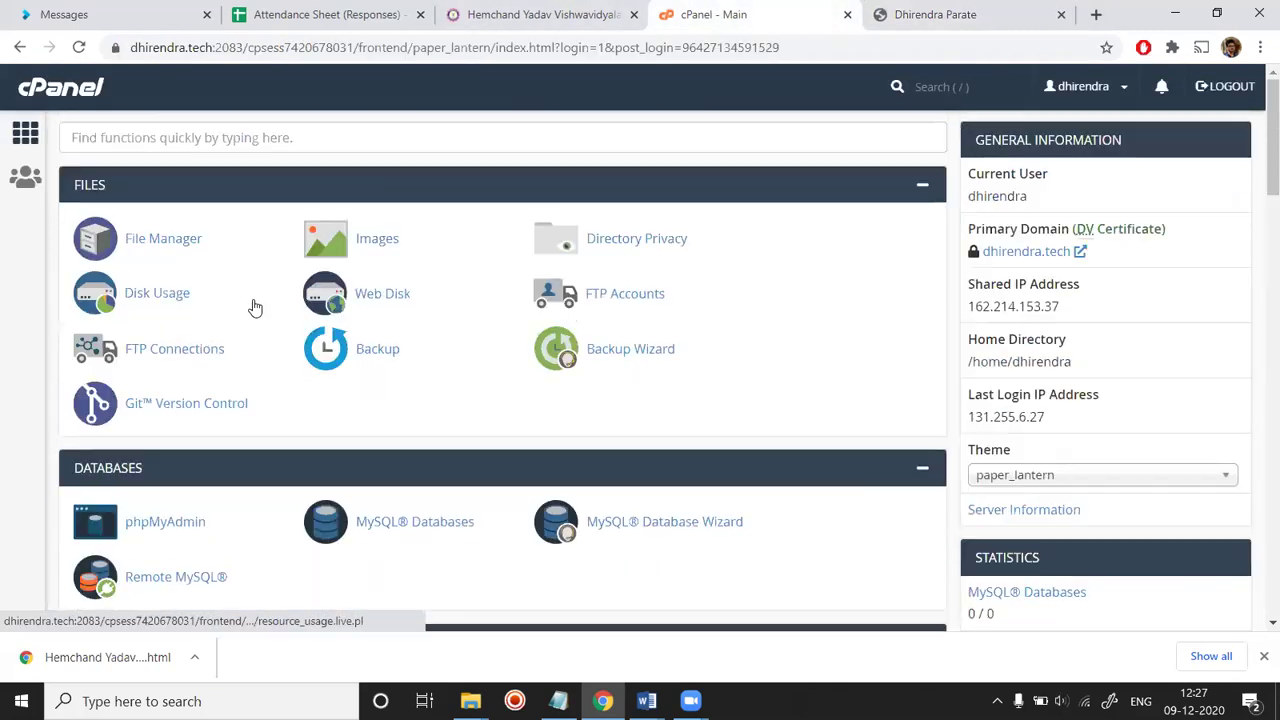
click(157, 241)
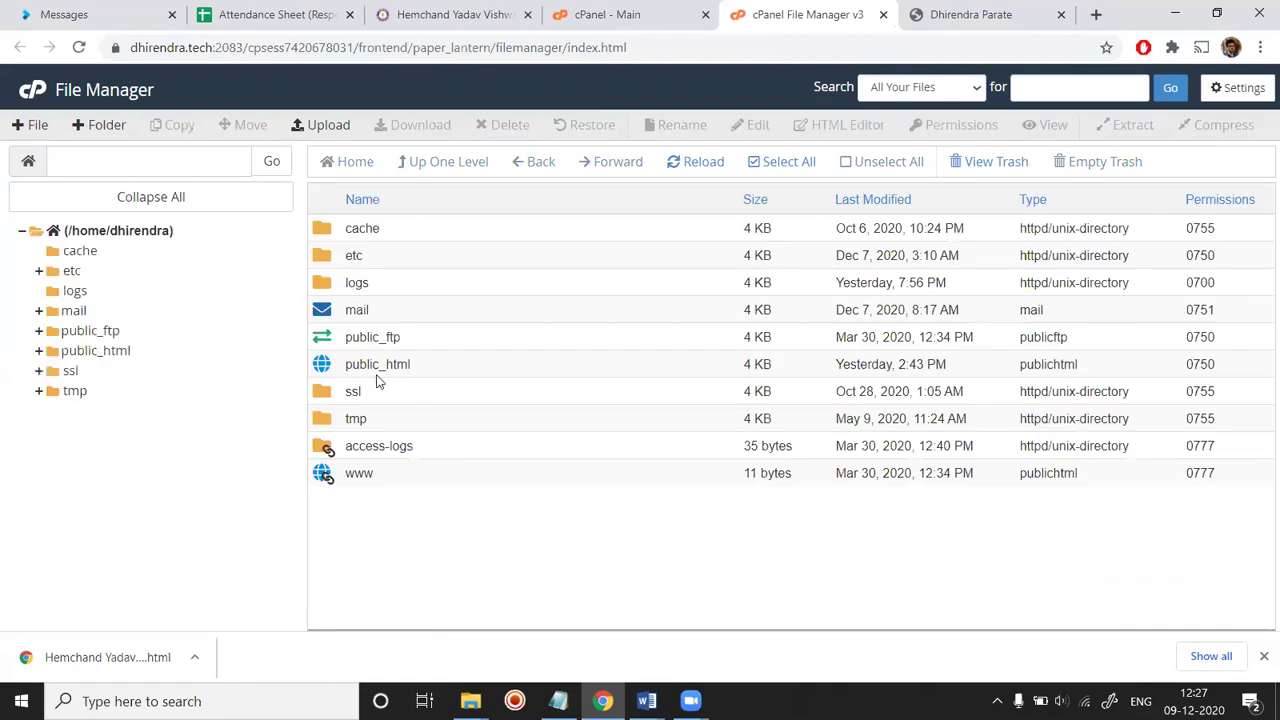
click(323, 368)
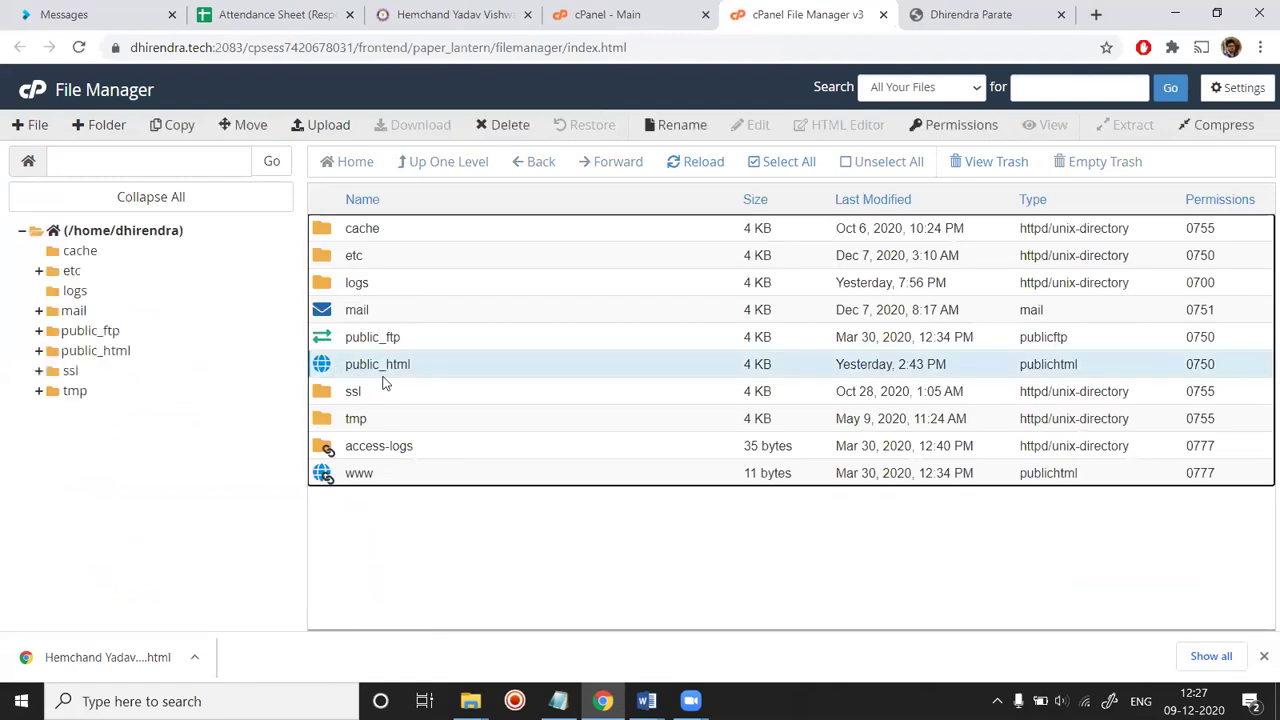
double_click(321, 368)
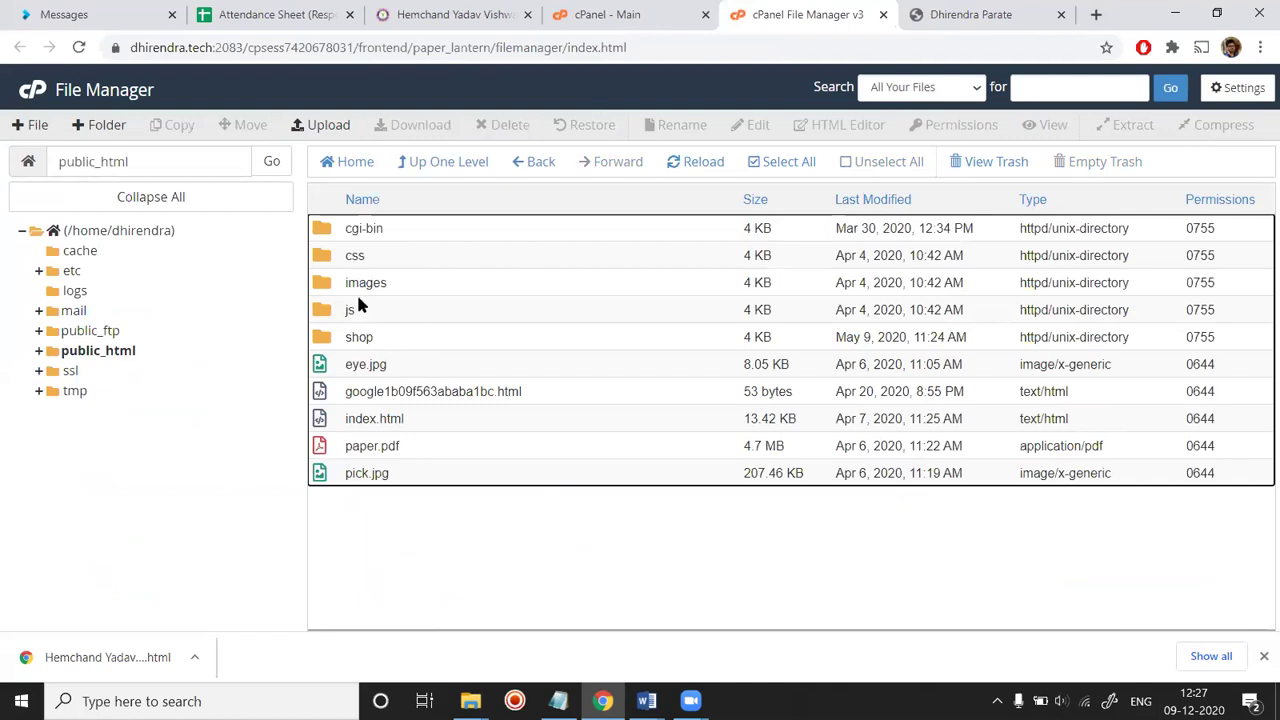
click(421, 421)
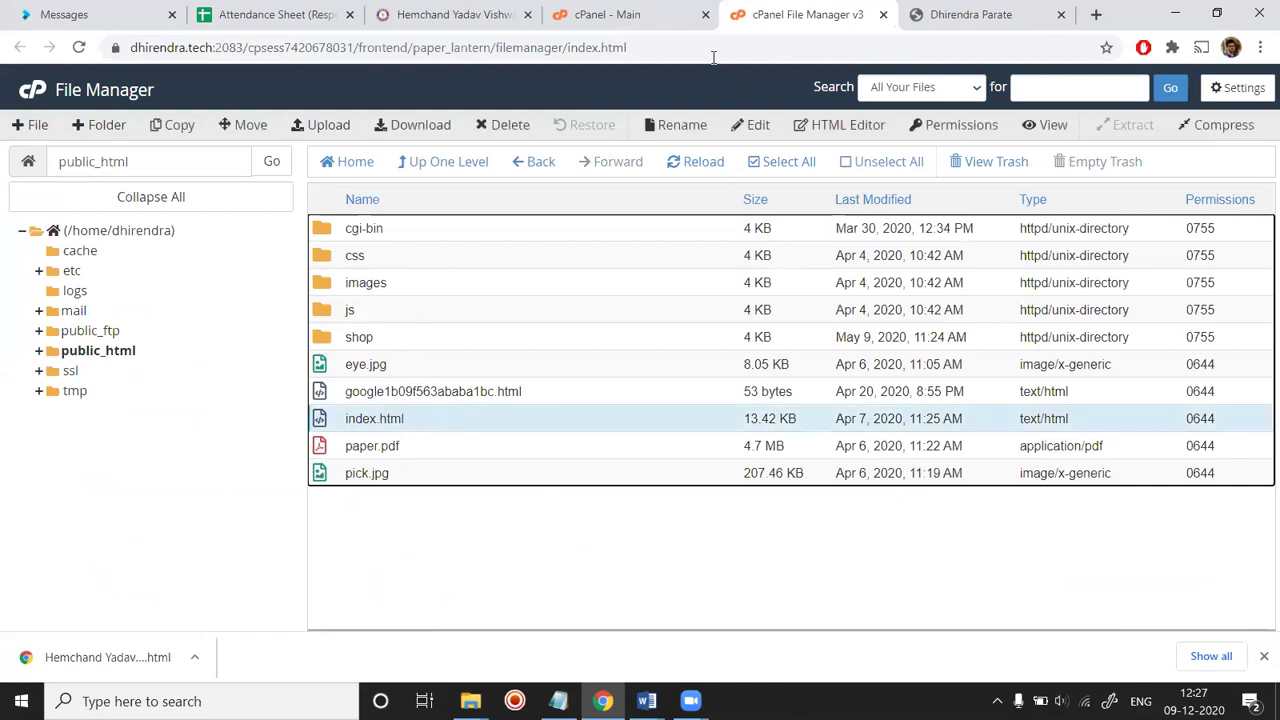
Step: View the live home page that index.html serves, and close the File Manager
click(970, 14)
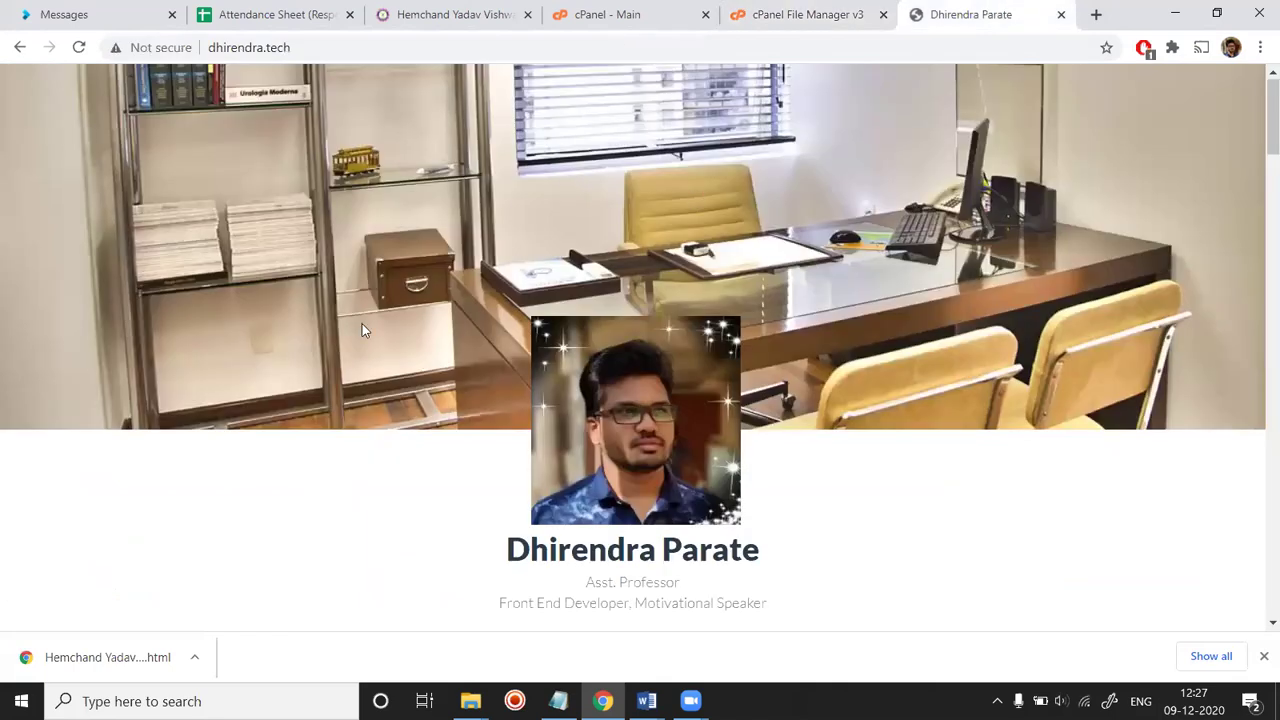
click(840, 12)
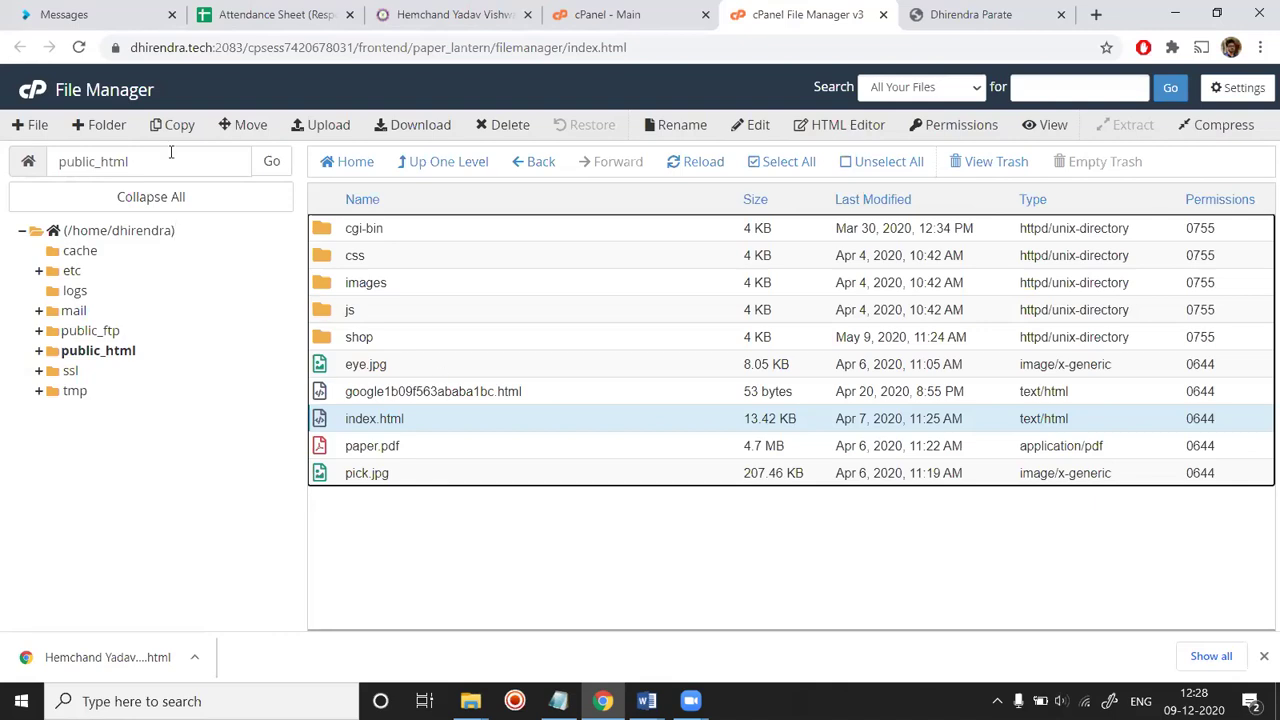
click(883, 14)
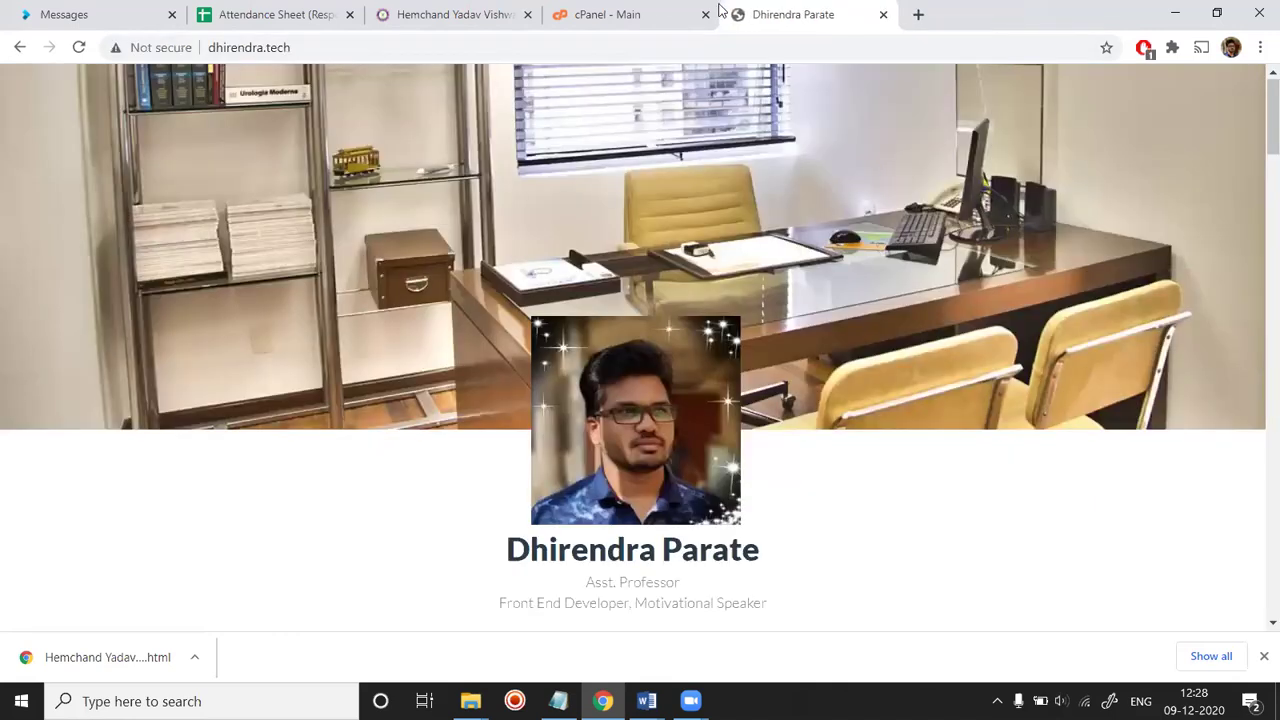
Step: Return to the cPanel dashboard and look through its tool groups from Files and Databases down to Security
click(650, 9)
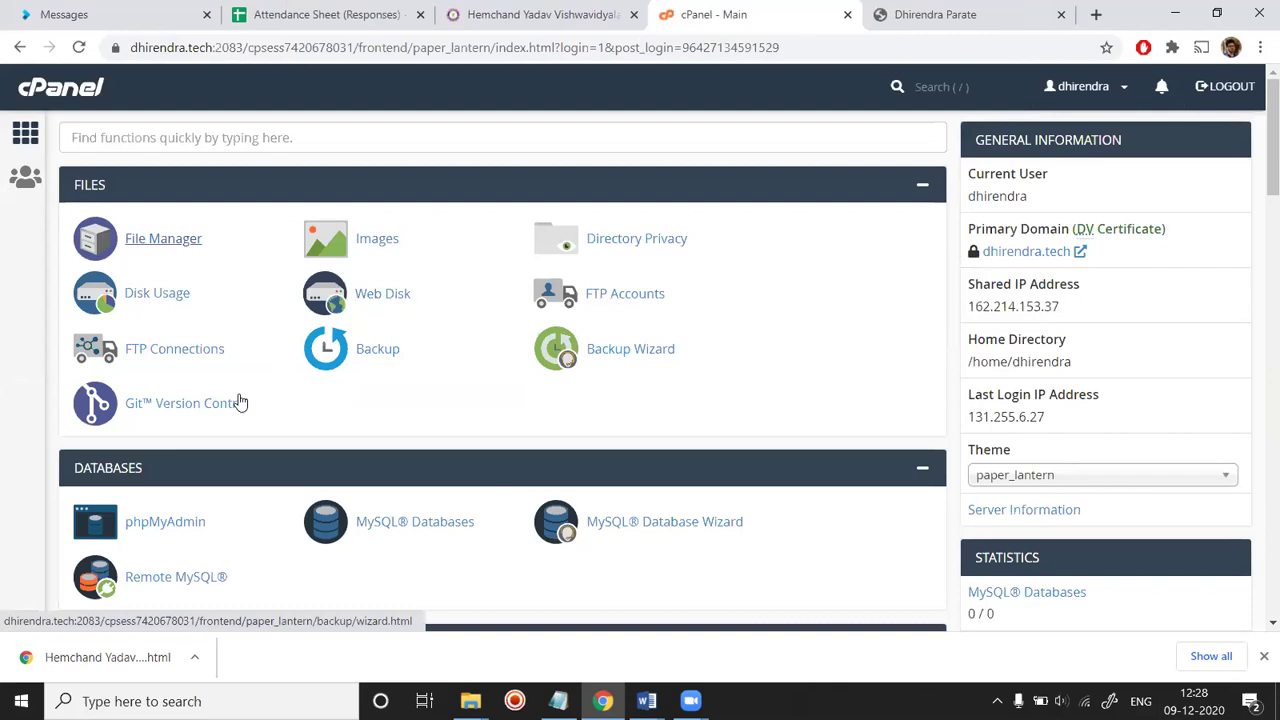
scroll(245, 390, down, 2)
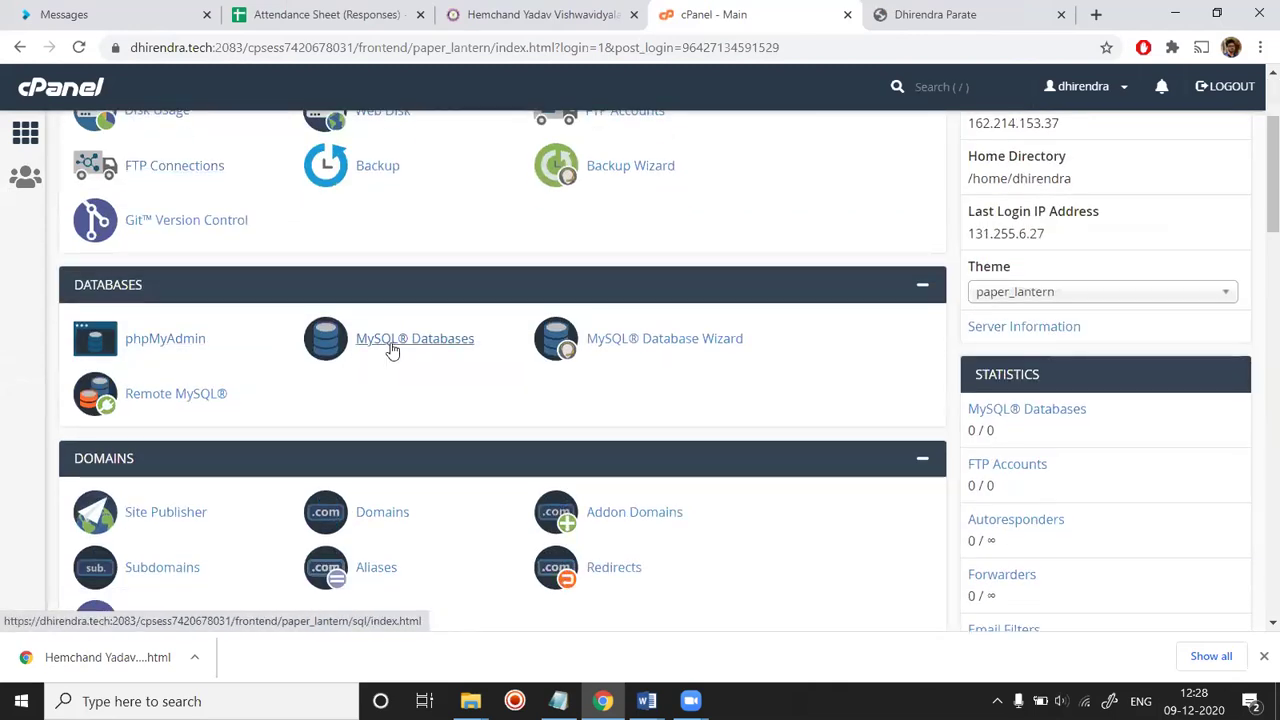
scroll(234, 397, down, 4)
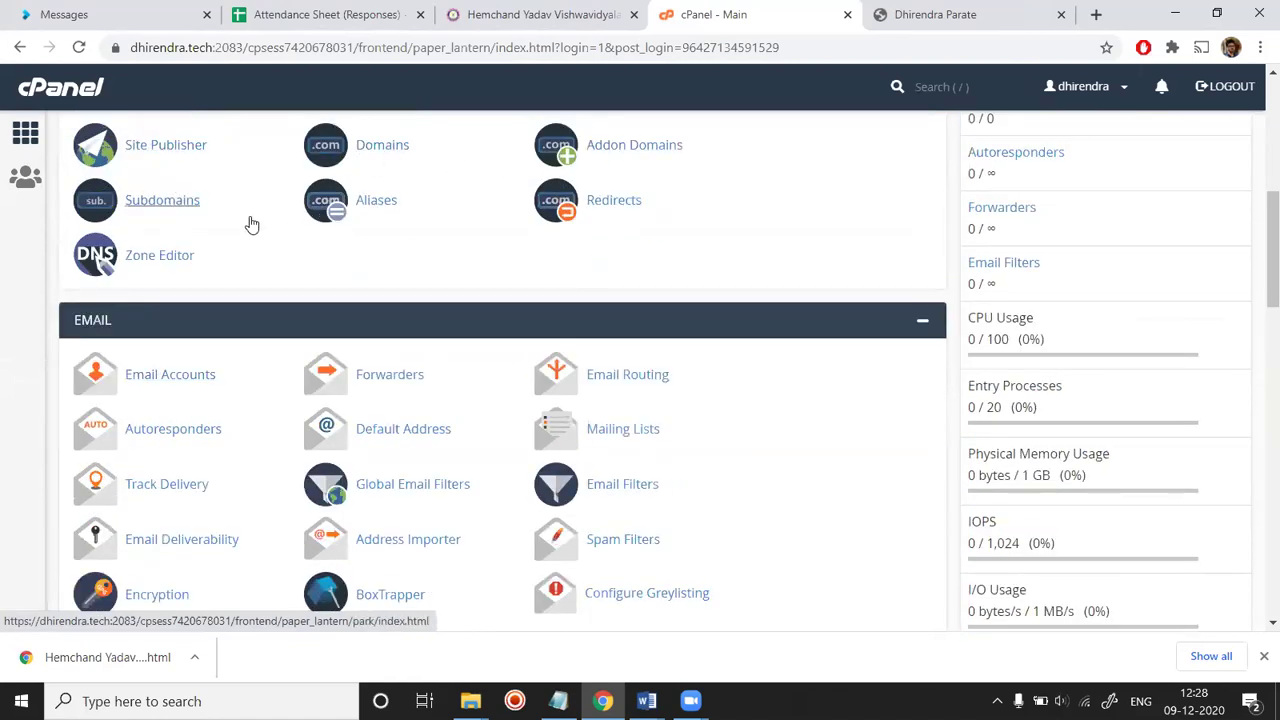
scroll(261, 337, down, 6)
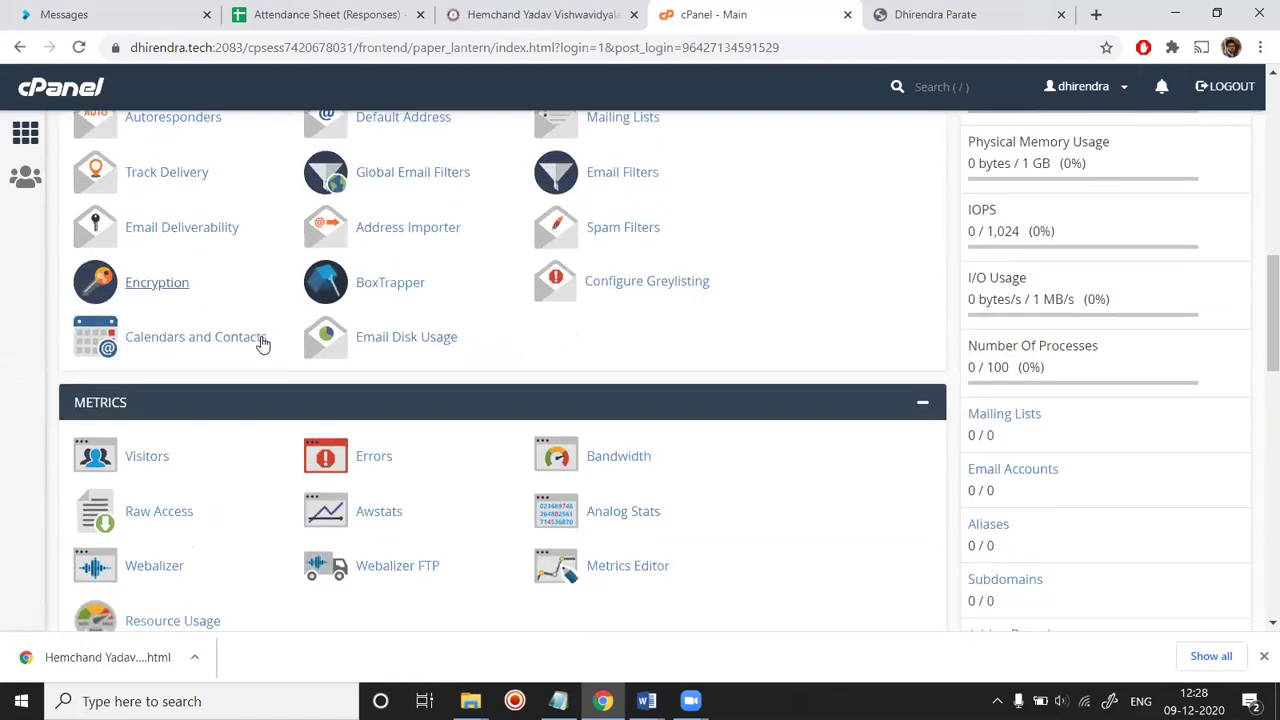
scroll(263, 362, down, 2)
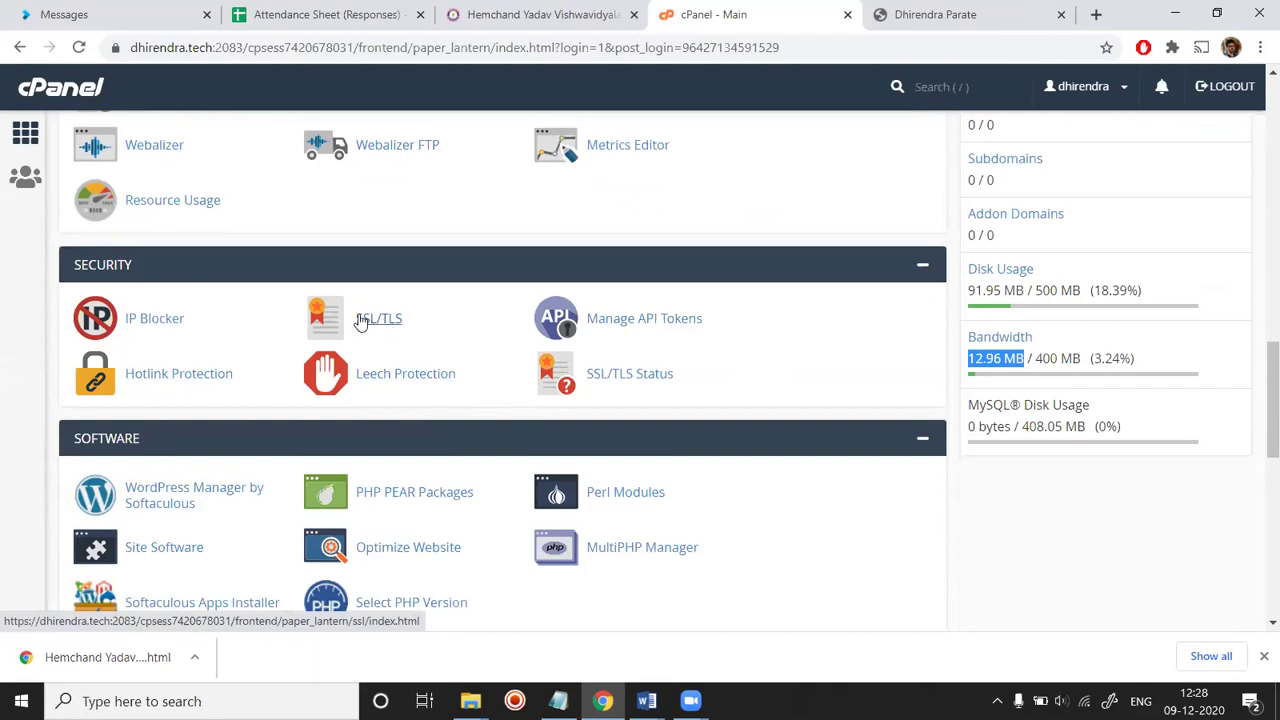
Step: Examine the https prefix in the attendance spreadsheet's address and compare it with the live website's address
click(158, 14)
click(256, 14)
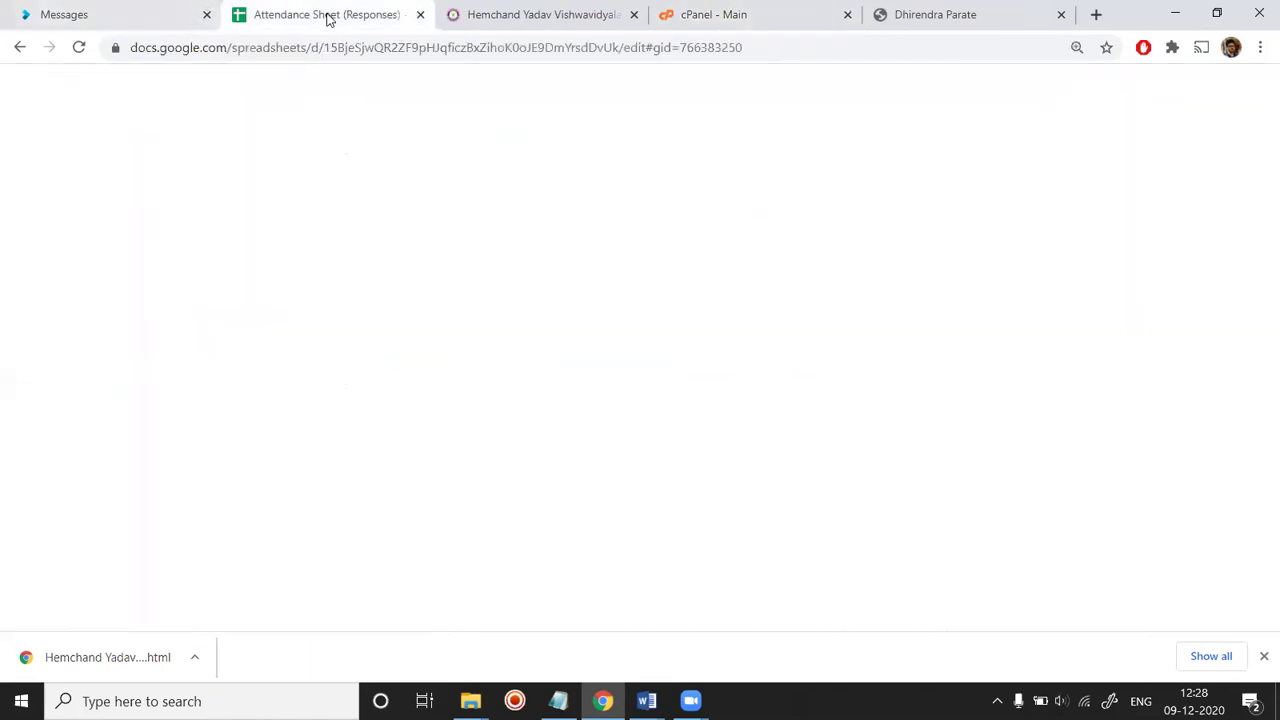
click(134, 47)
click(157, 50)
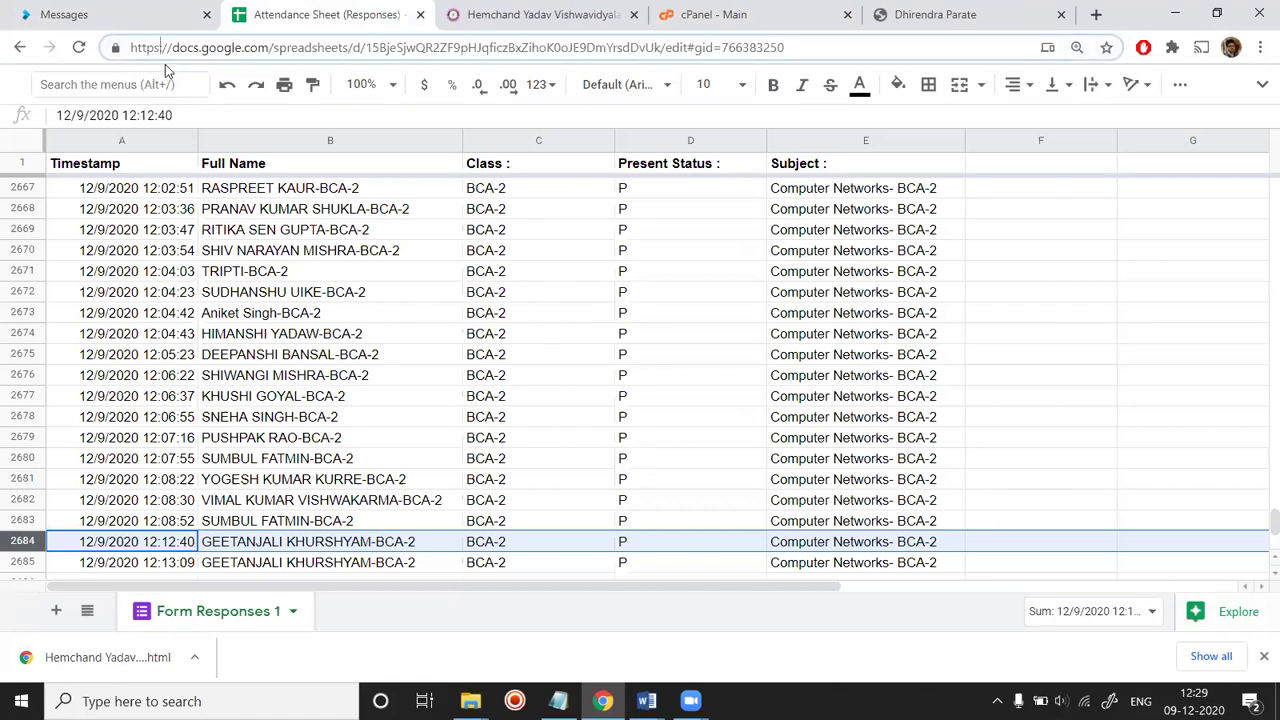
drag(160, 54, 150, 52)
click(965, 12)
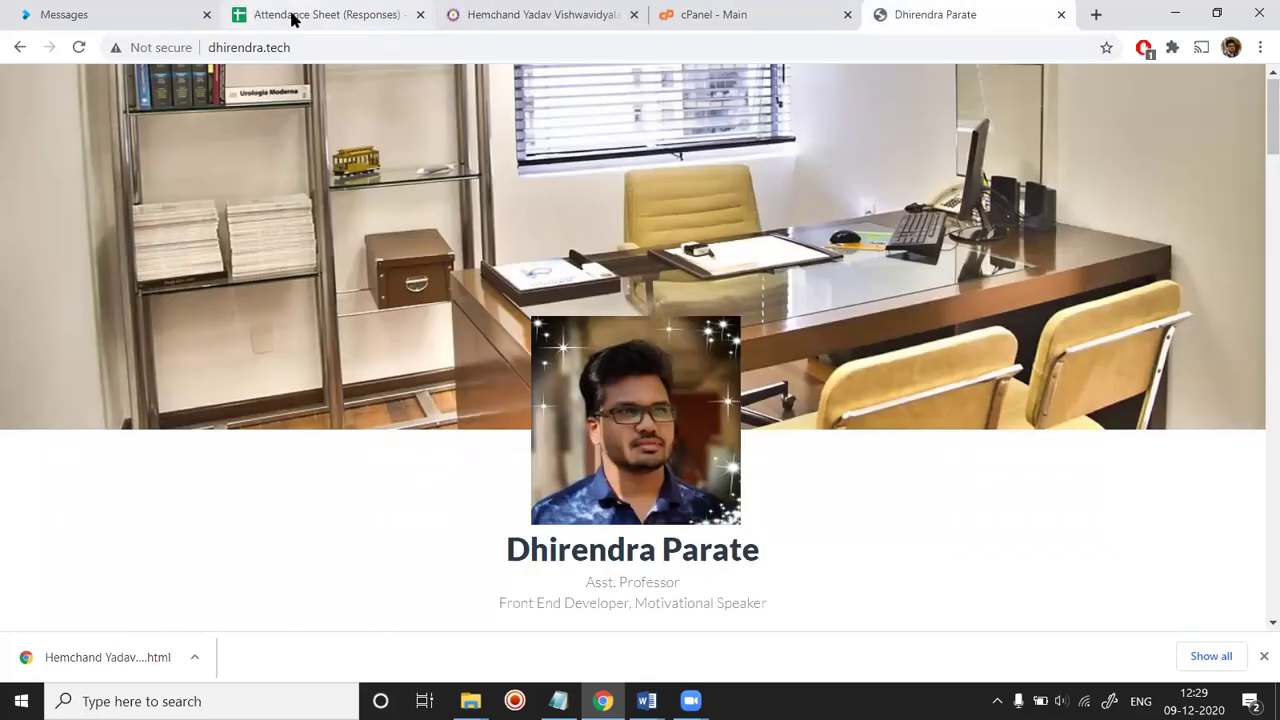
Step: View the connection security details of the attendance spreadsheet's site and close them
click(295, 15)
click(115, 49)
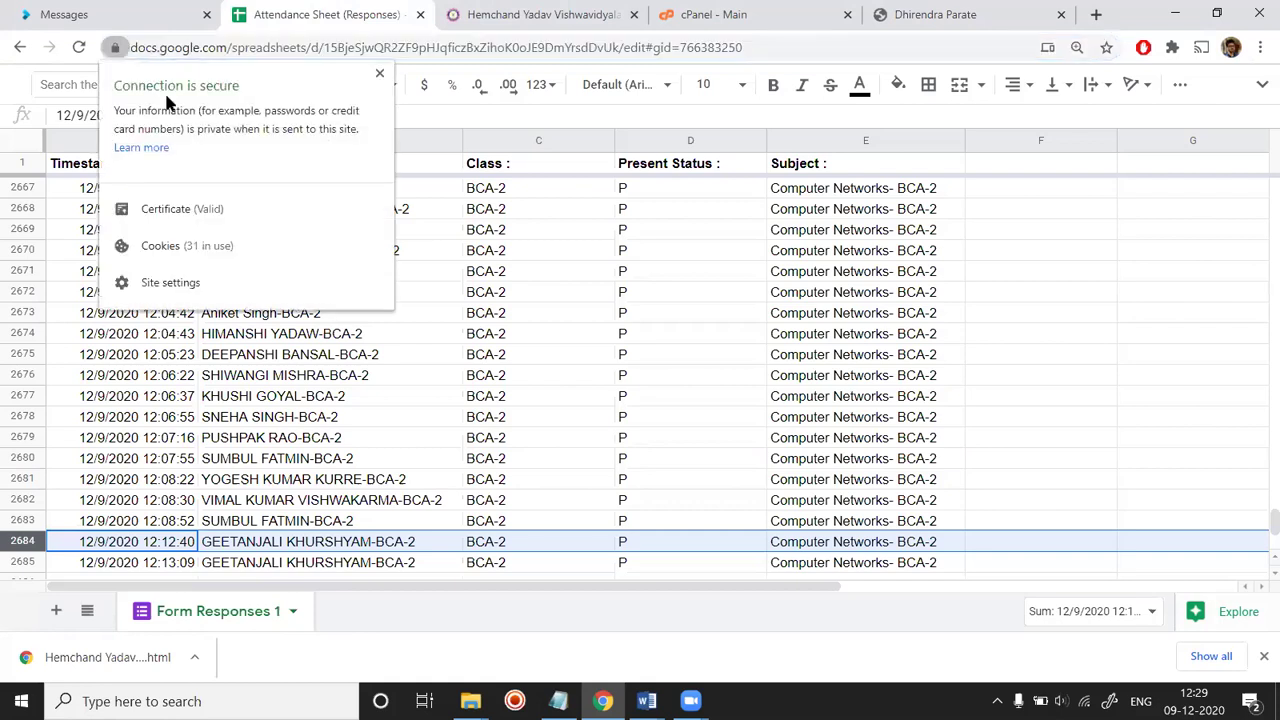
click(379, 74)
Step: View the connection security details of the live website dhirendra.tech and close them
click(973, 10)
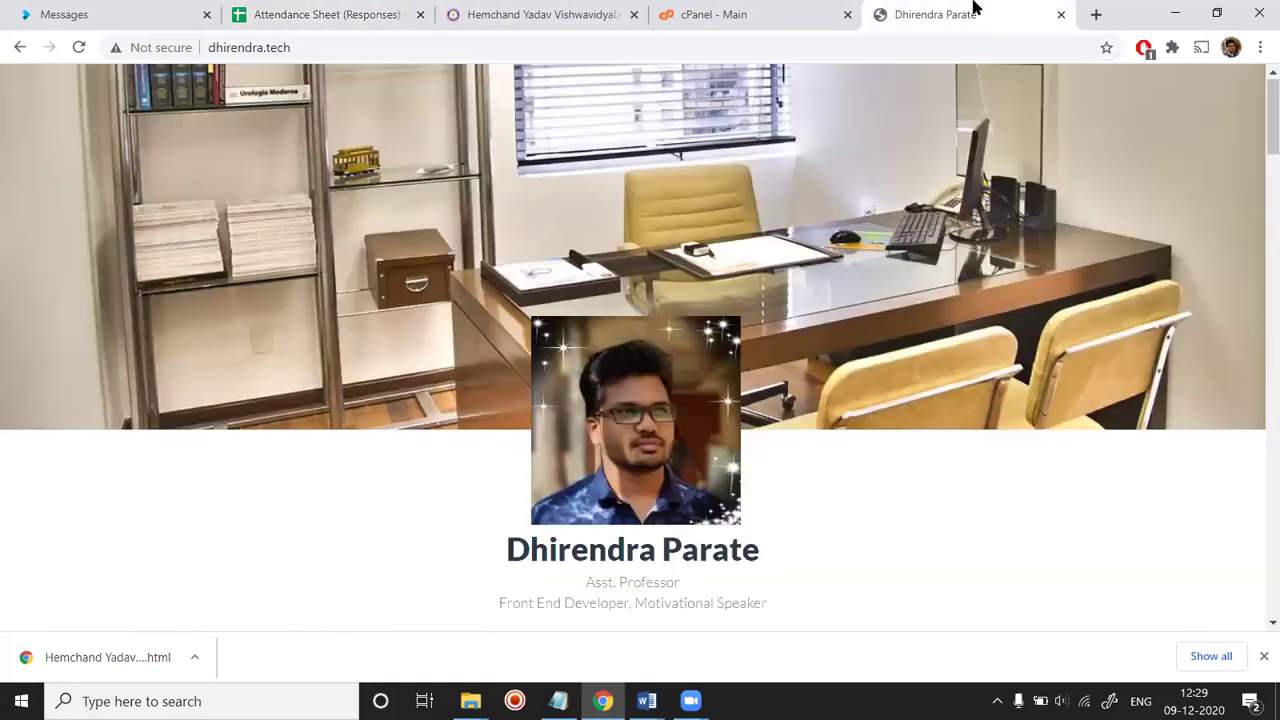
click(160, 50)
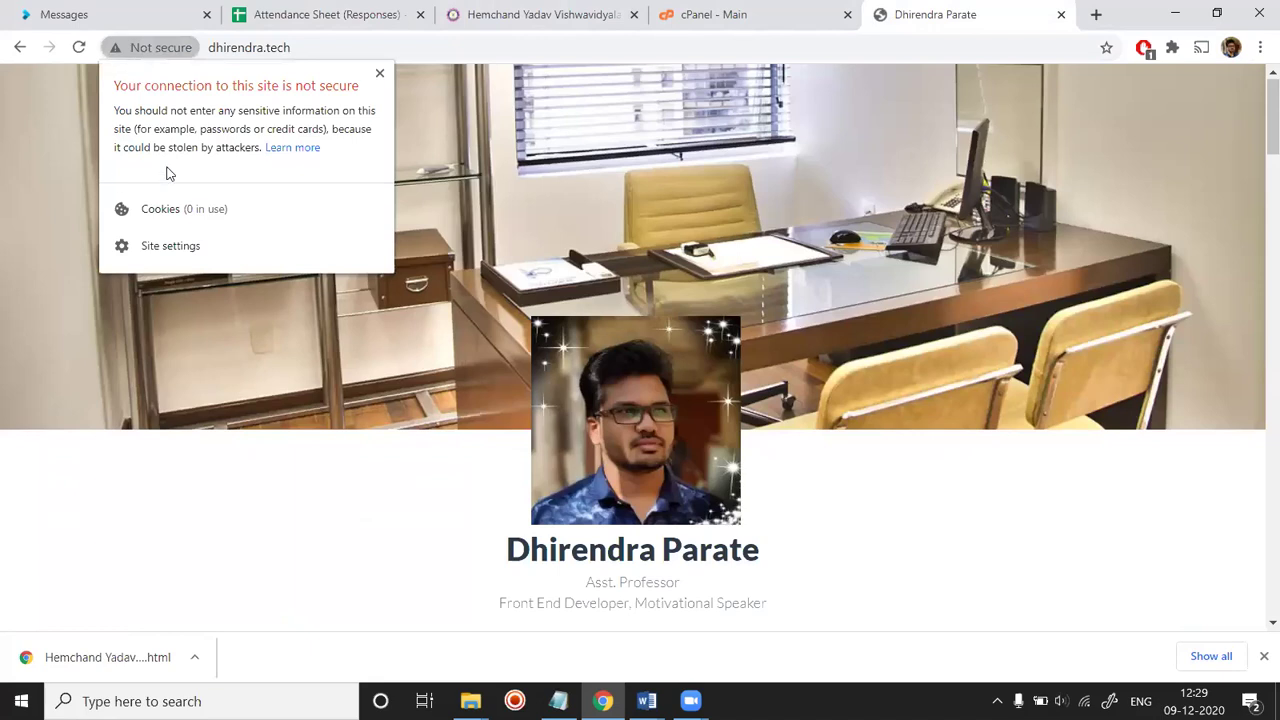
click(379, 74)
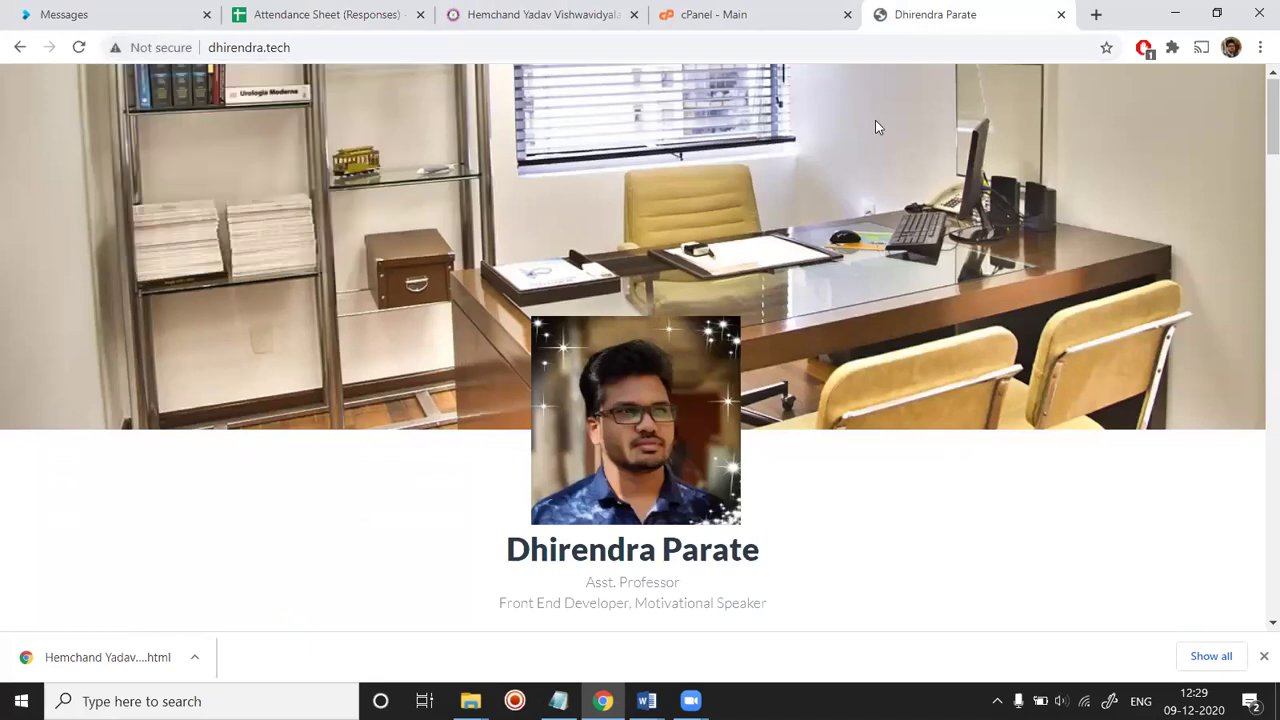
Step: Go back to cPanel and look through the tools from Security and Software down to the Softaculous Apps Installer
click(764, 30)
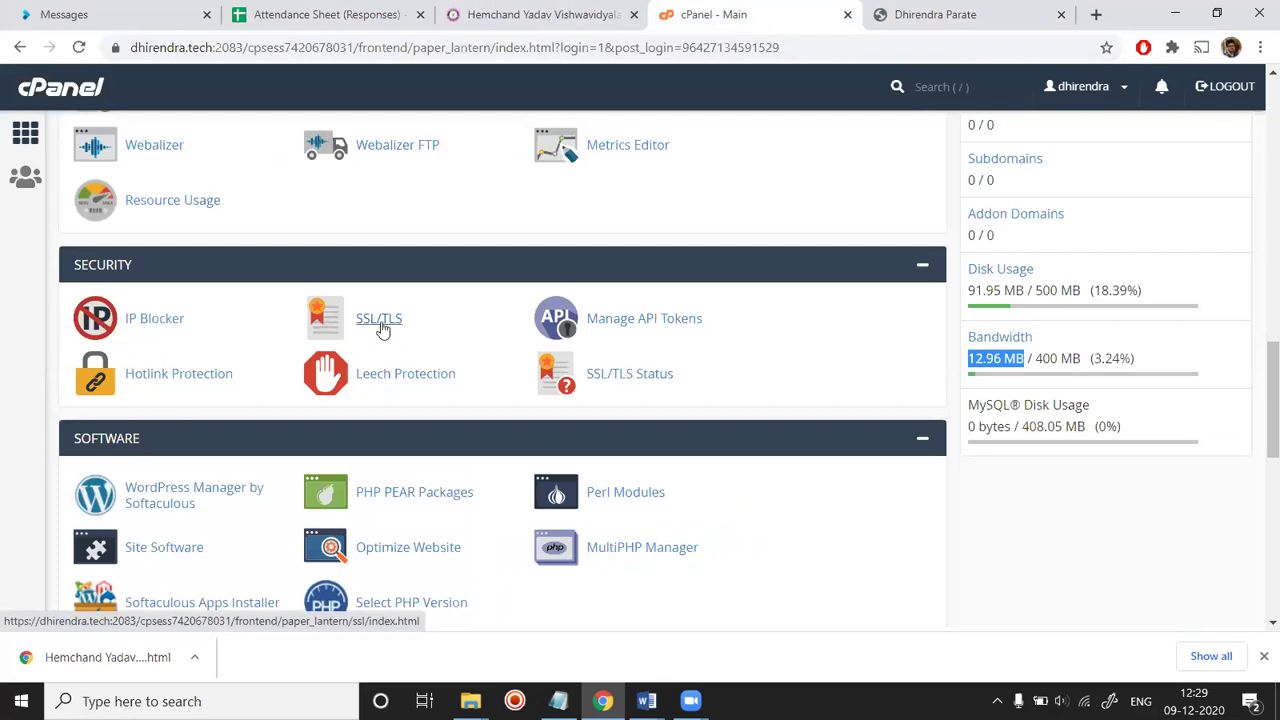
scroll(380, 328, down, 2)
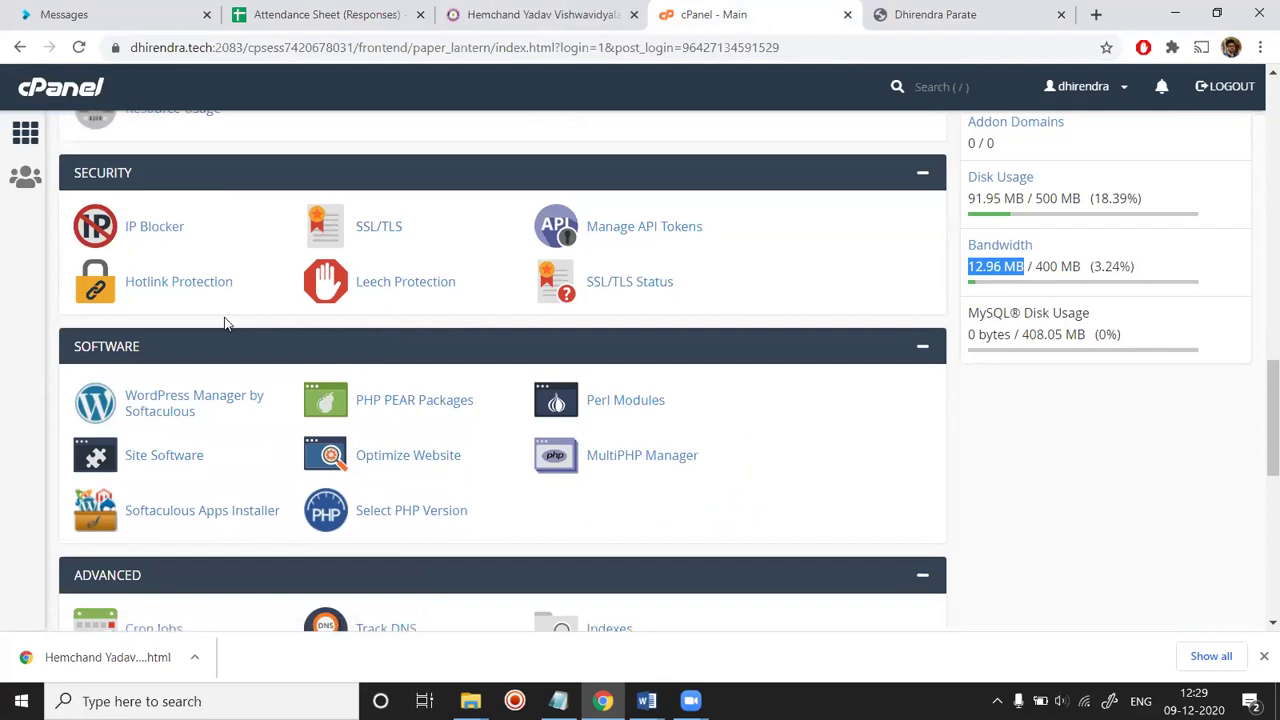
scroll(225, 323, down, 3)
scroll(225, 323, down, 4)
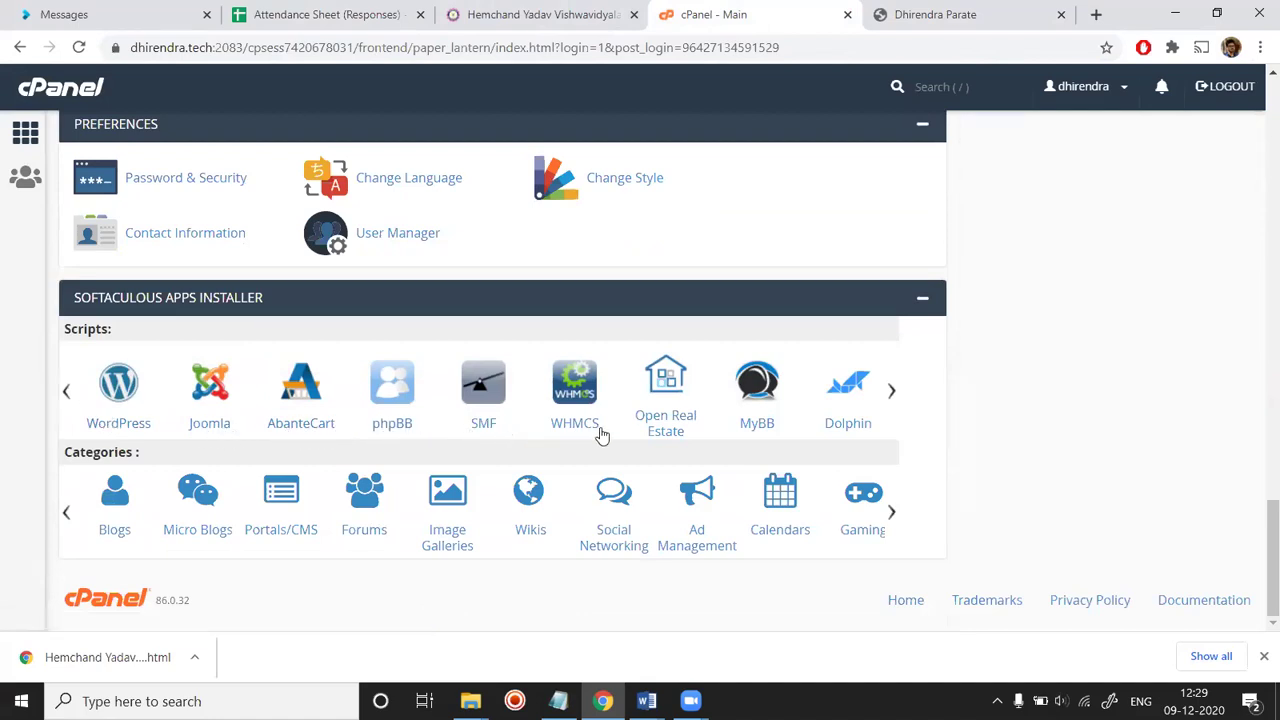
Step: Browse through the Softaculous Apps Installer's further scripts and its whole list of app categories
click(891, 392)
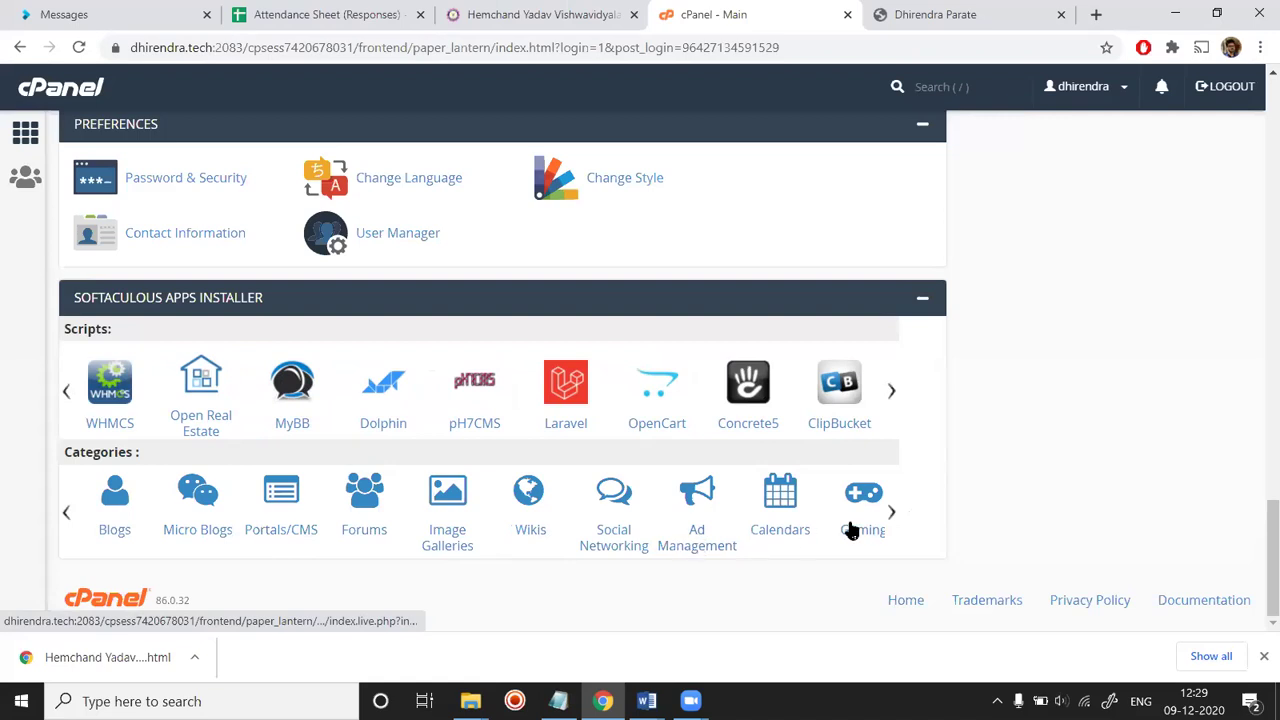
click(892, 512)
click(892, 512)
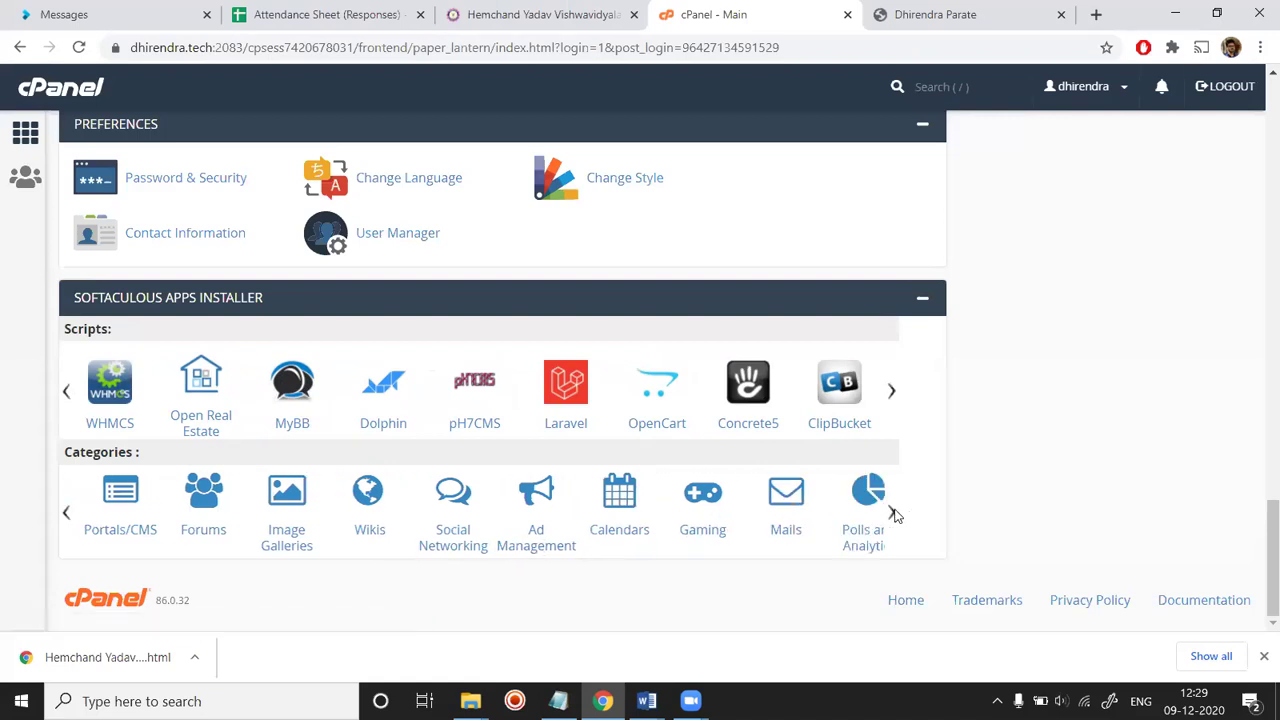
click(892, 512)
click(892, 512)
click(892, 512)
click(892, 512)
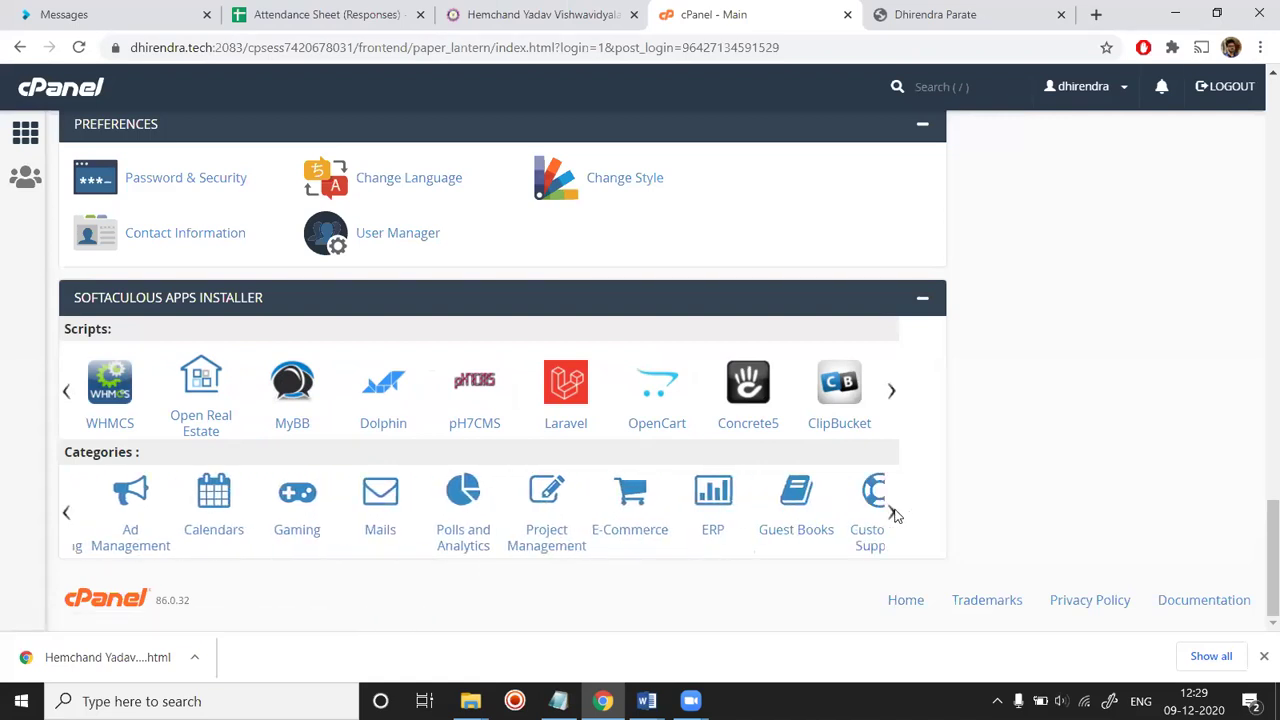
click(892, 512)
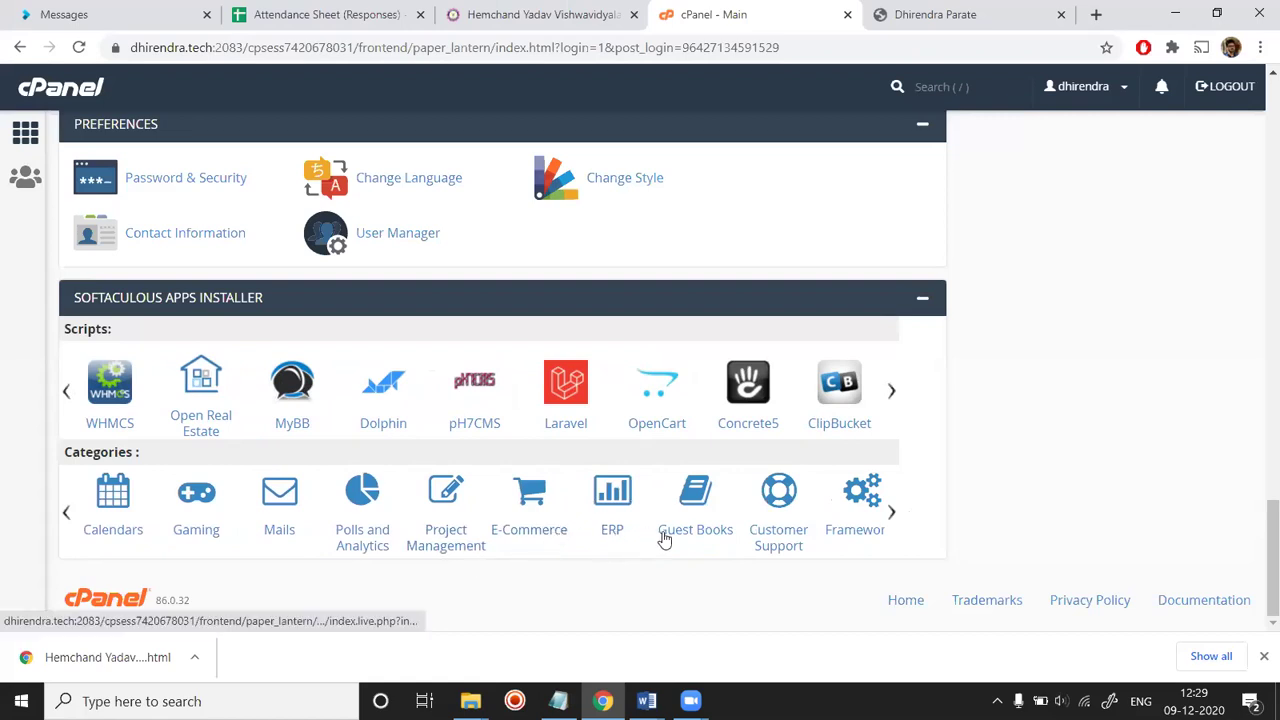
click(892, 512)
click(893, 513)
click(893, 513)
click(893, 513)
click(893, 513)
click(893, 513)
click(893, 513)
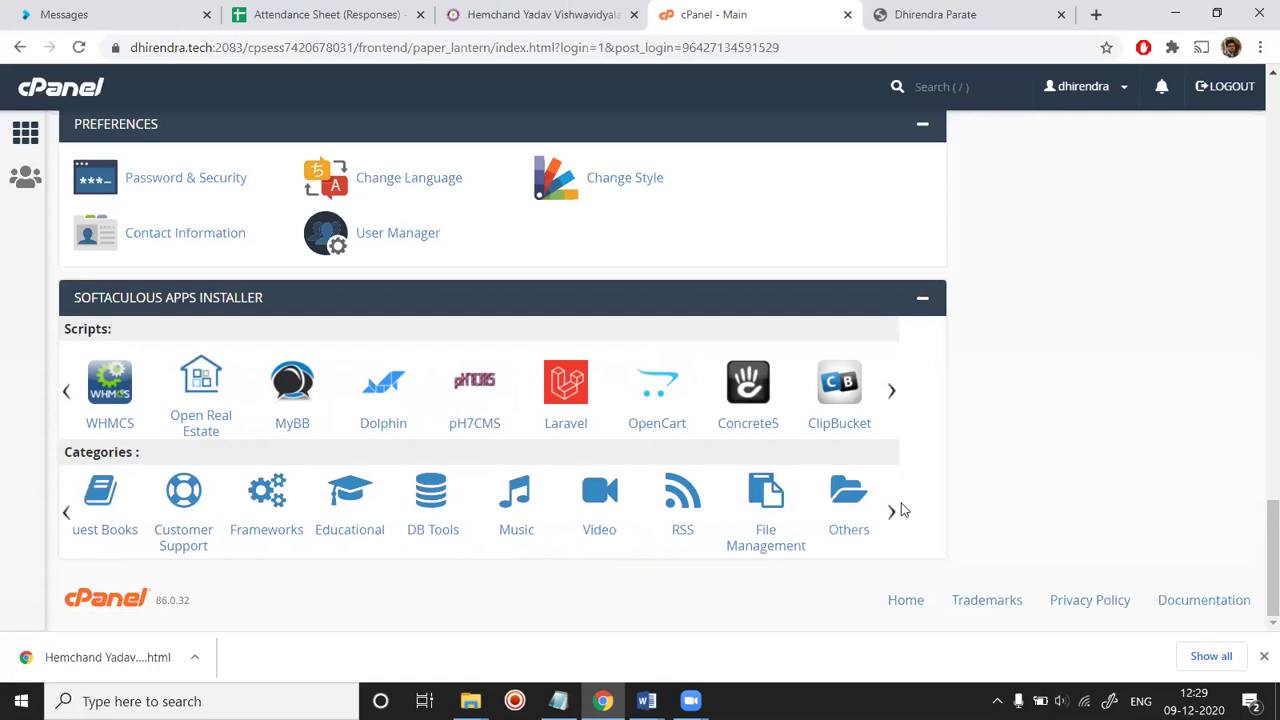
click(893, 513)
click(891, 513)
click(890, 513)
click(890, 513)
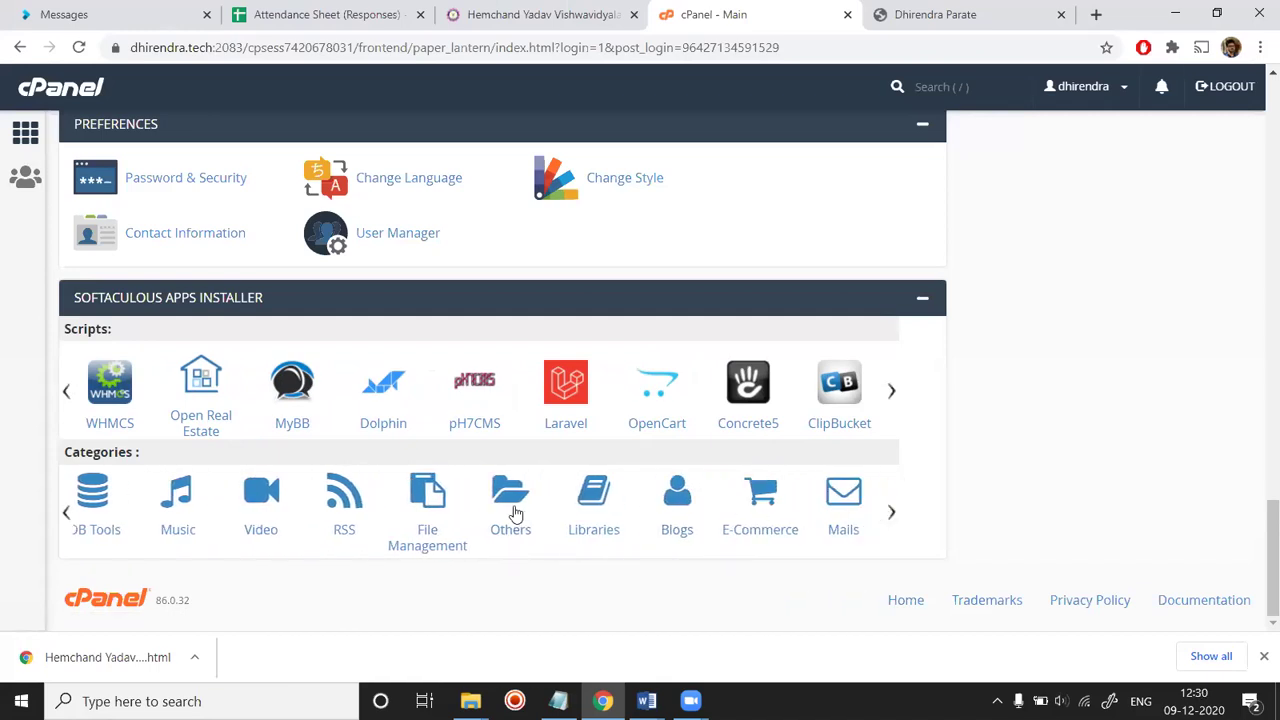
Step: Return to the start of the cPanel dashboard and highlight the session identifier in the page address
scroll(520, 515, up, 6)
scroll(520, 513, up, 15)
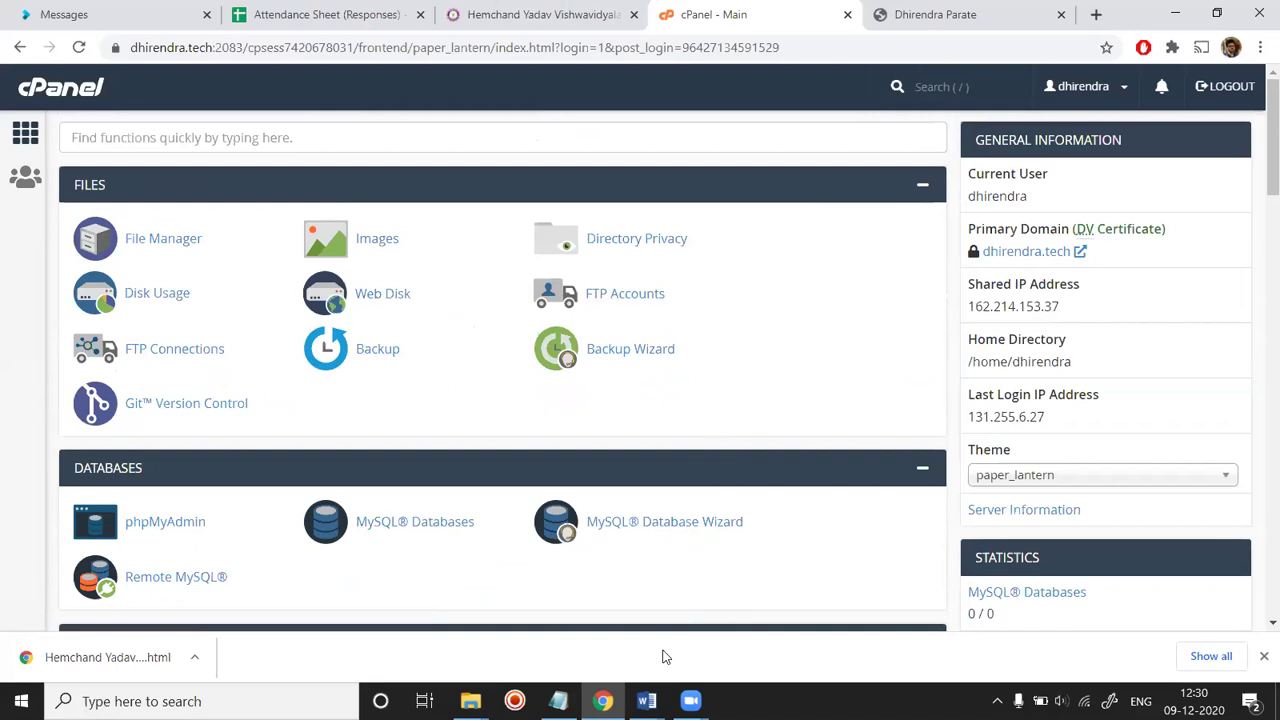
mouse_move(646, 701)
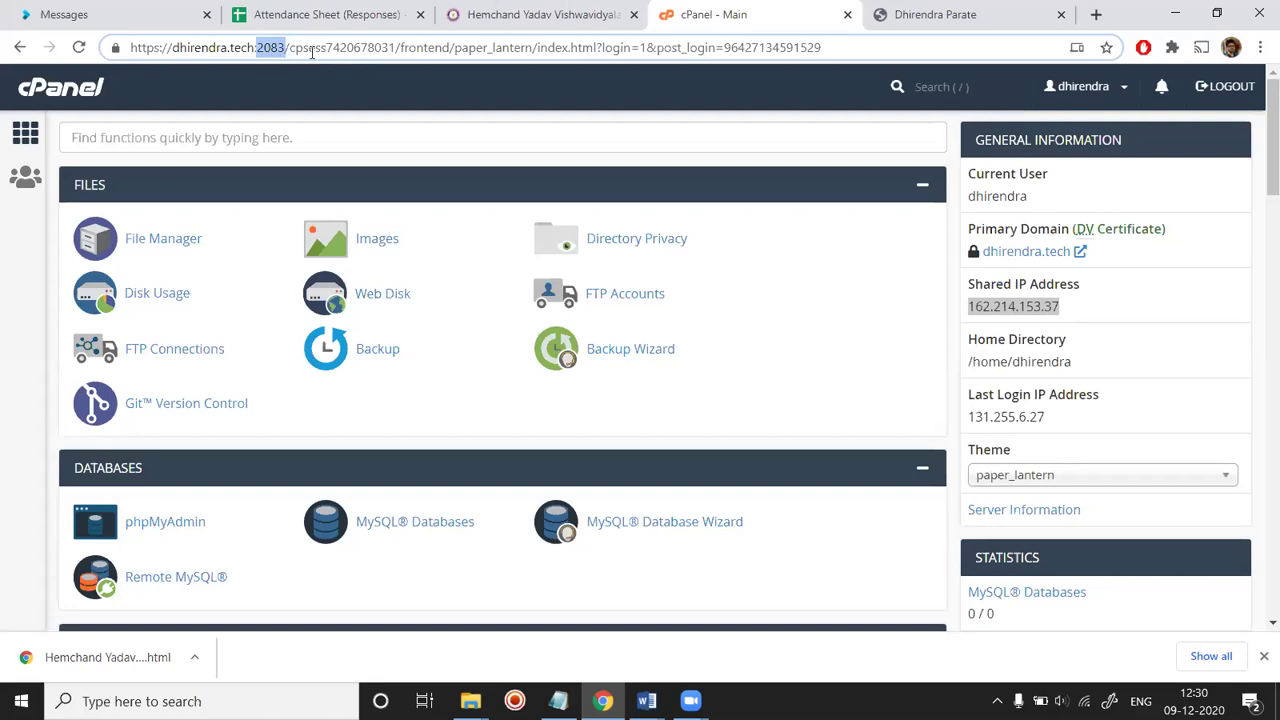
drag(289, 47, 395, 51)
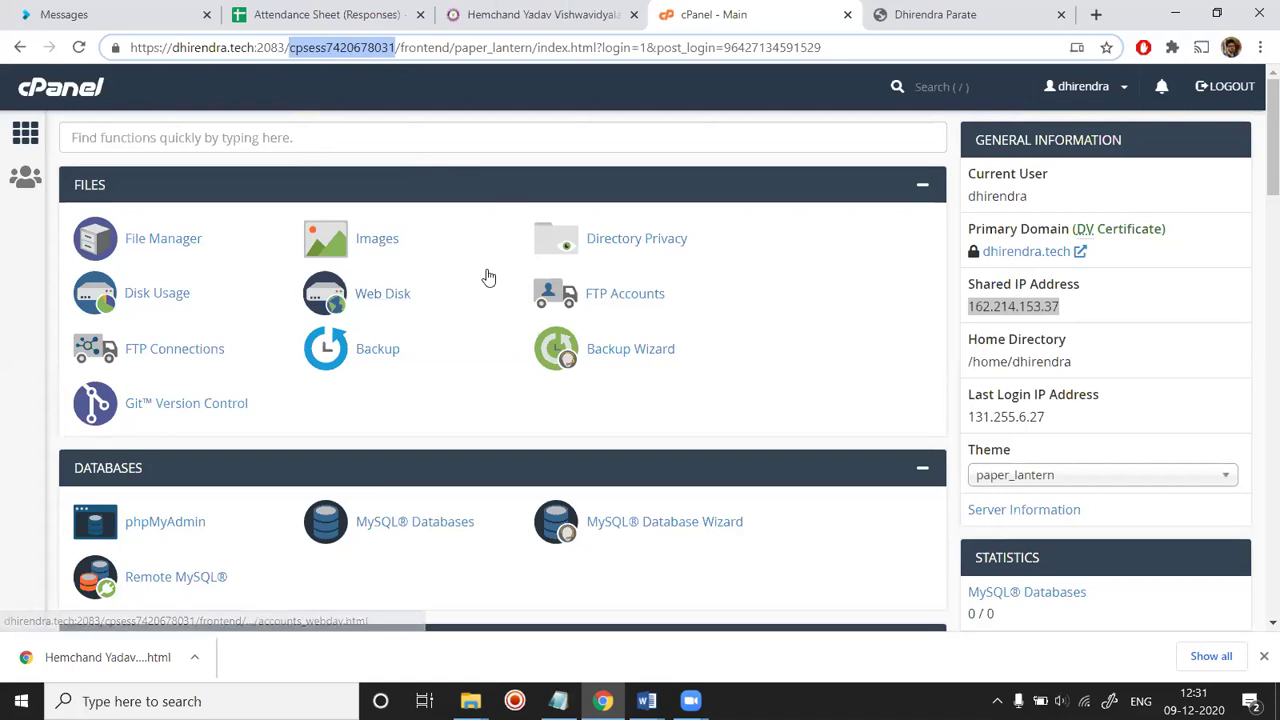
scroll(486, 277, down, 4)
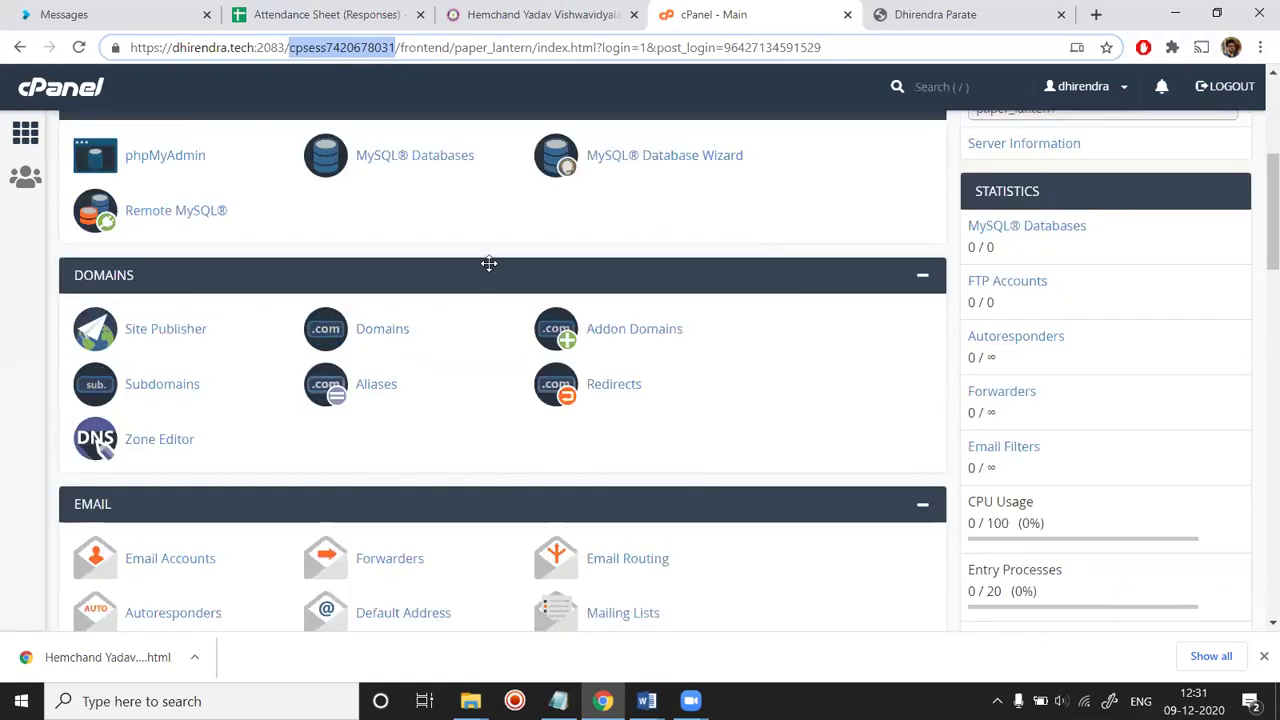
scroll(489, 268, up, 4)
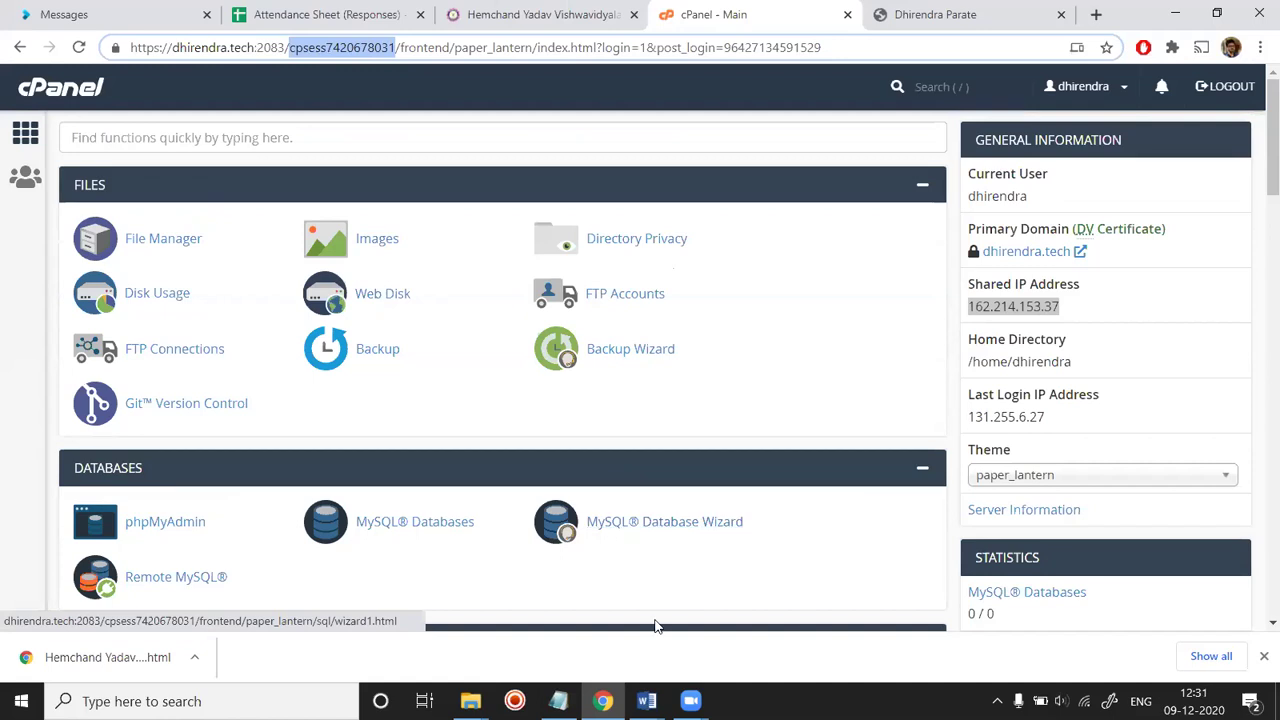
Step: Switch to the Computer Networks.docx document in Word and review the passage below the client and web server diagram
key(alt+Tab)
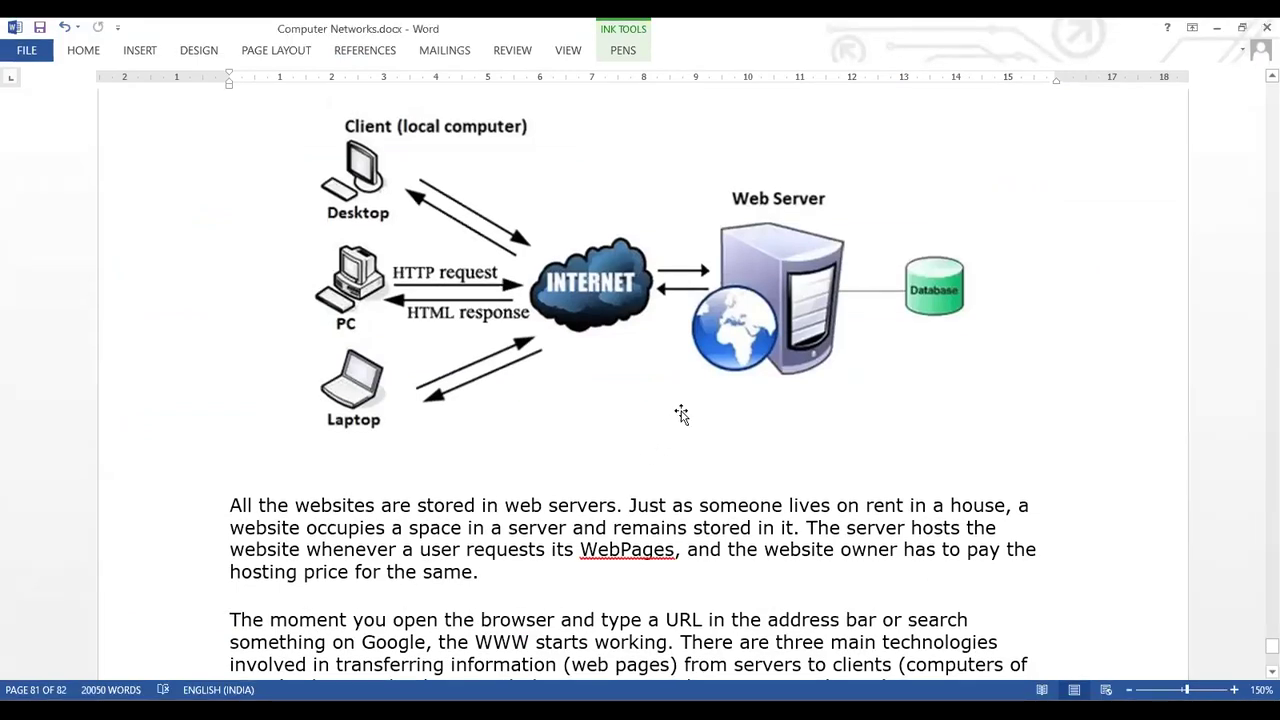
scroll(680, 414, down, 3)
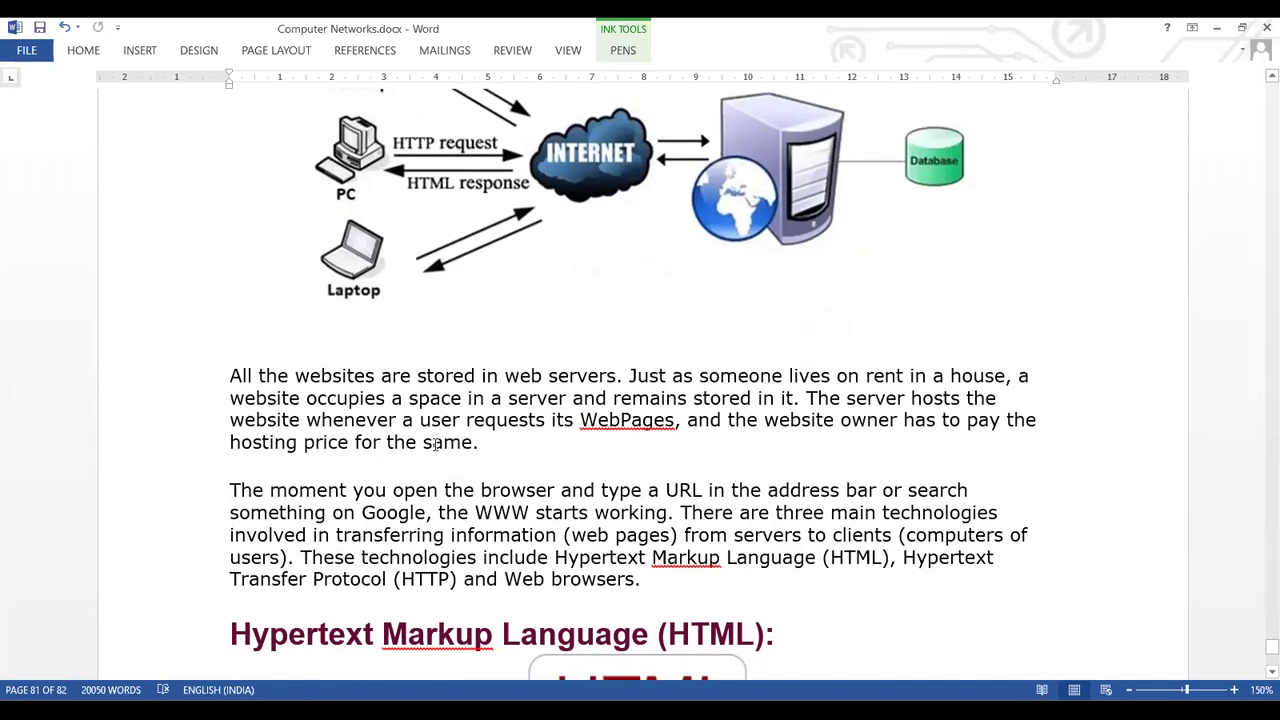
scroll(380, 437, up, 1)
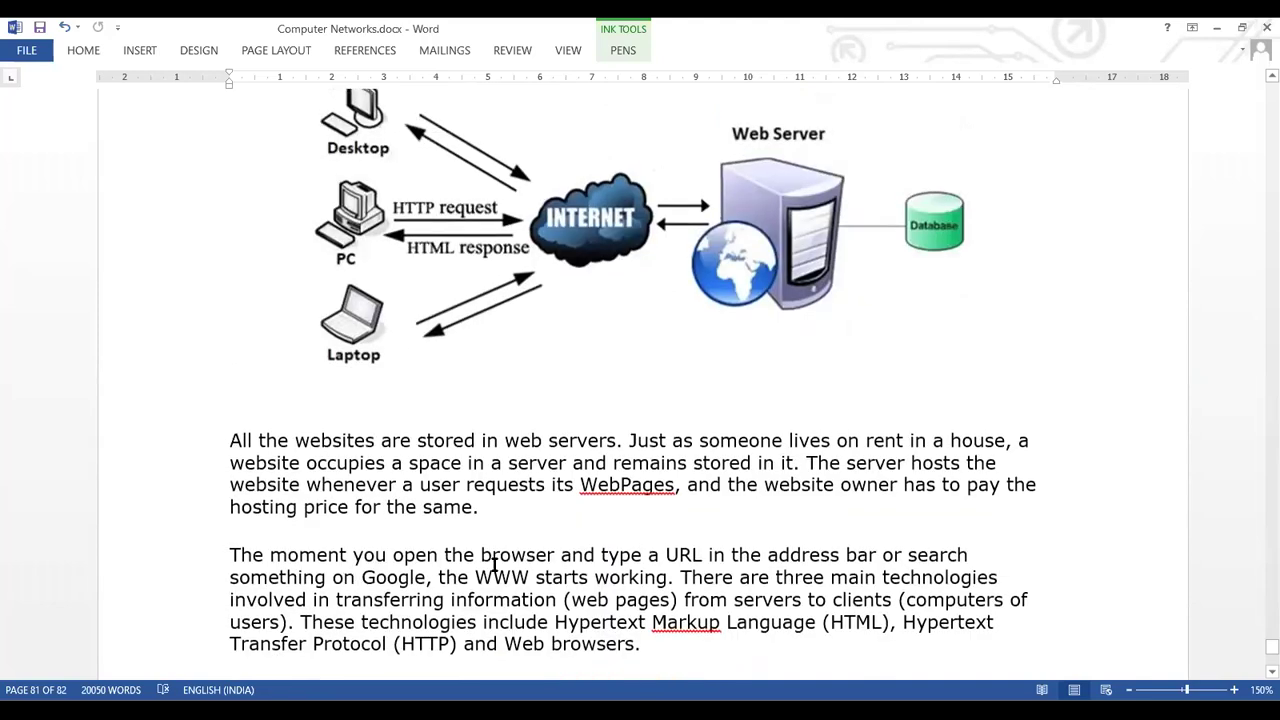